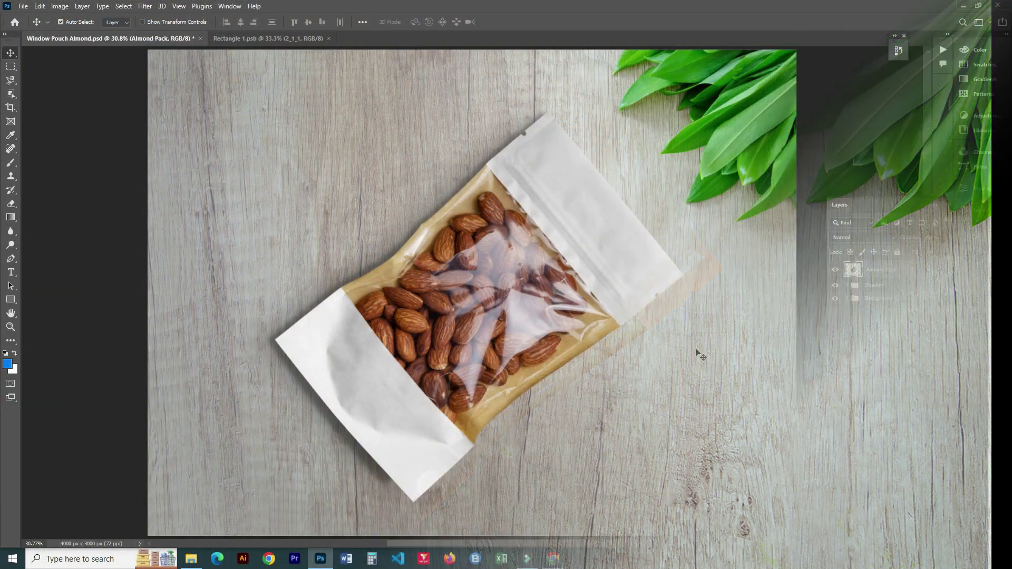
Hide the Shadow and Background groups so only the almond pouch layer is visible
drag(835, 284, 835, 299)
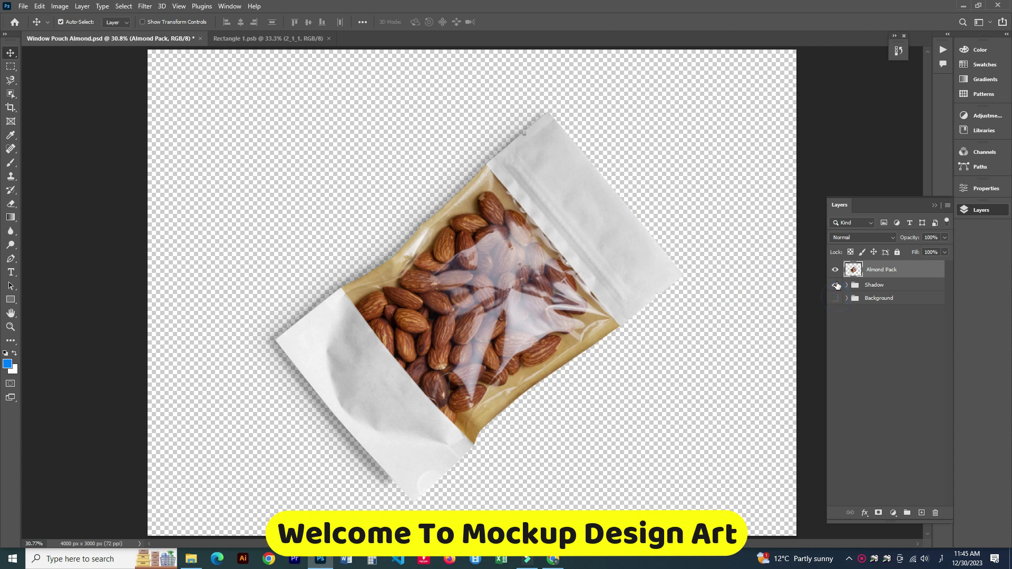
With the Pen tool, start tracing anchors along the lower-left paper band's edge
key(p)
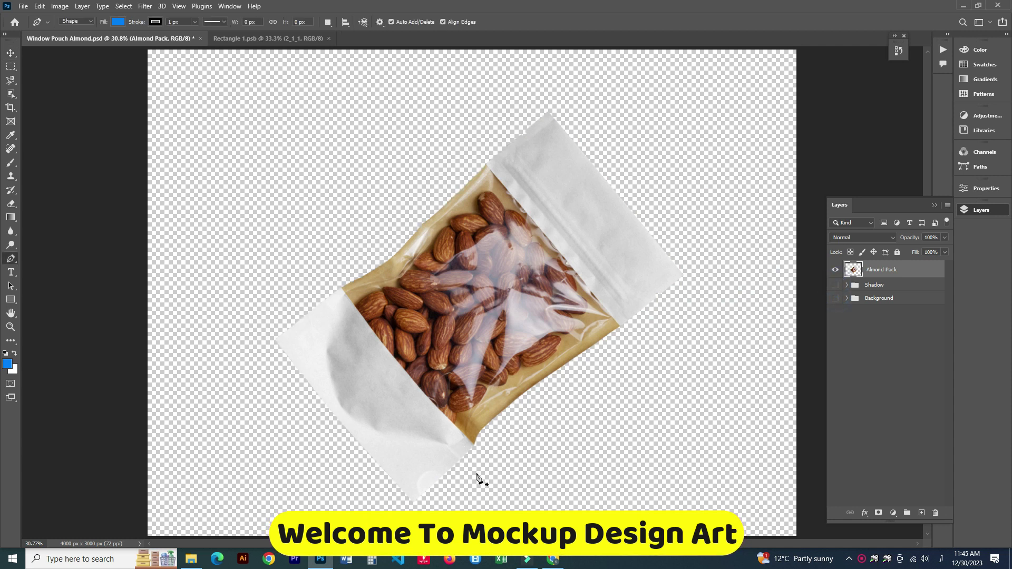
scroll(478, 477, up, 2)
scroll(464, 380, up, 1)
scroll(464, 380, up, 2)
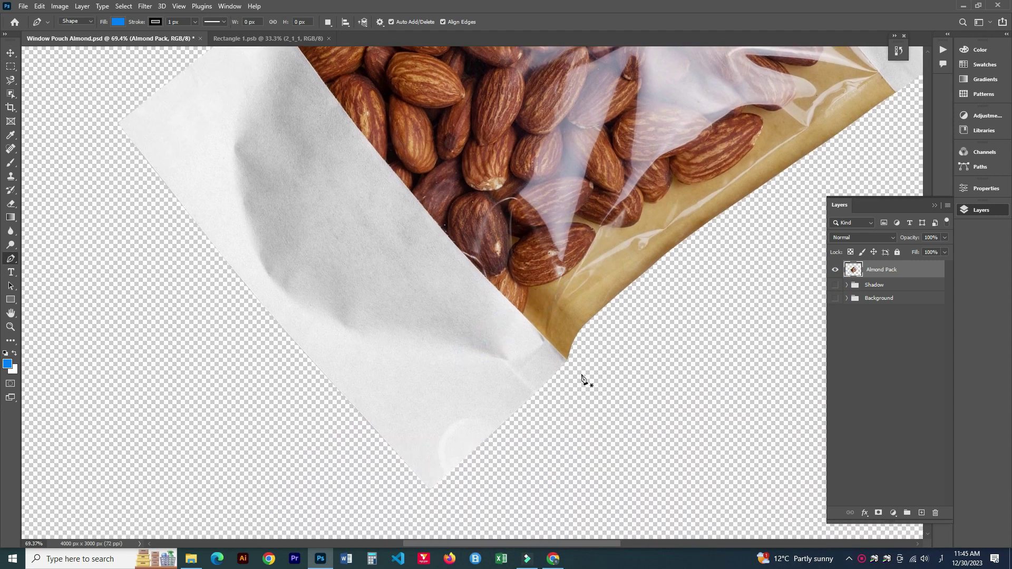
scroll(582, 377, up, 2)
scroll(575, 390, up, 2)
click(566, 397)
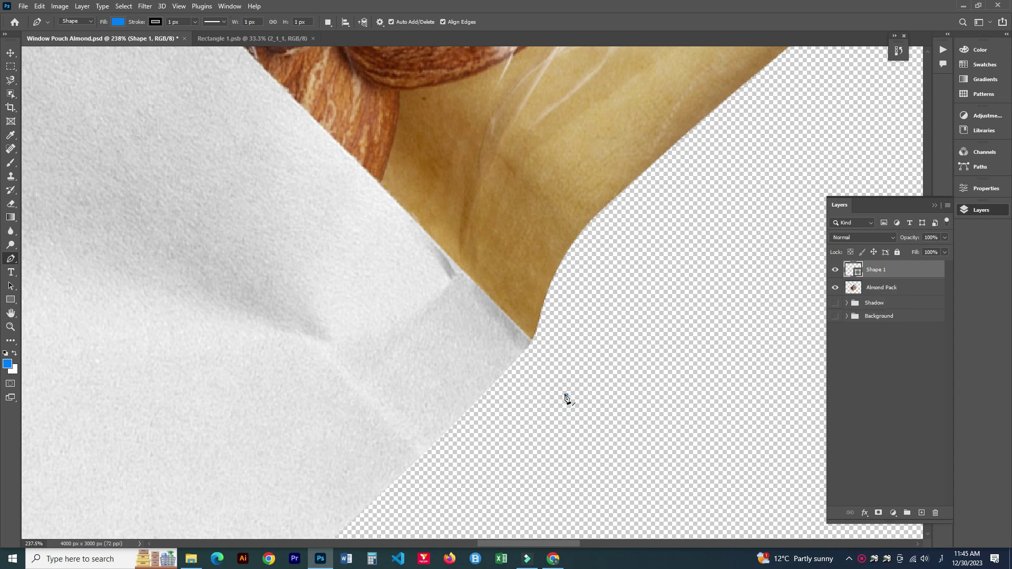
scroll(532, 369, up, 2)
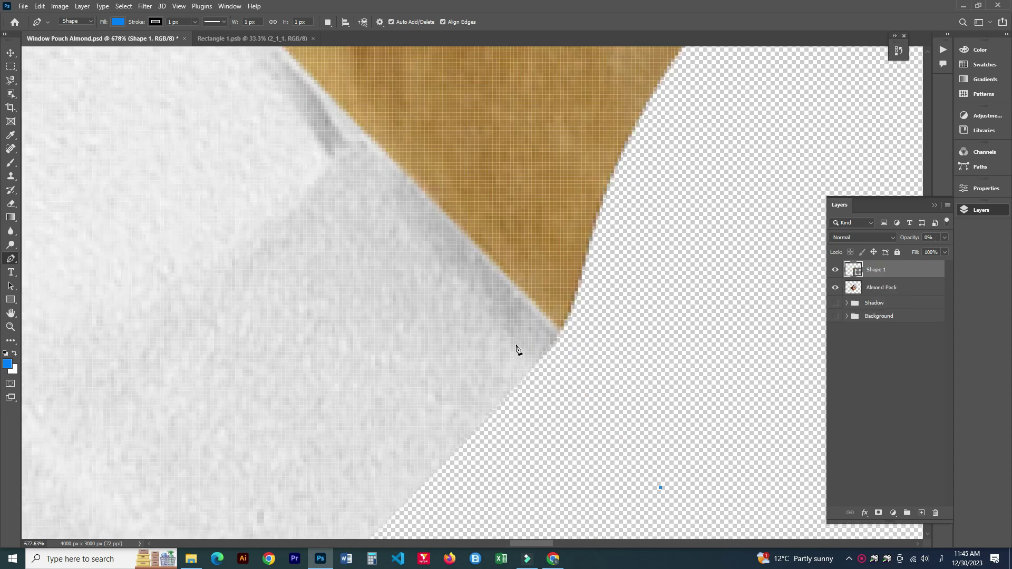
click(560, 335)
scroll(516, 305, up, 2)
click(440, 208)
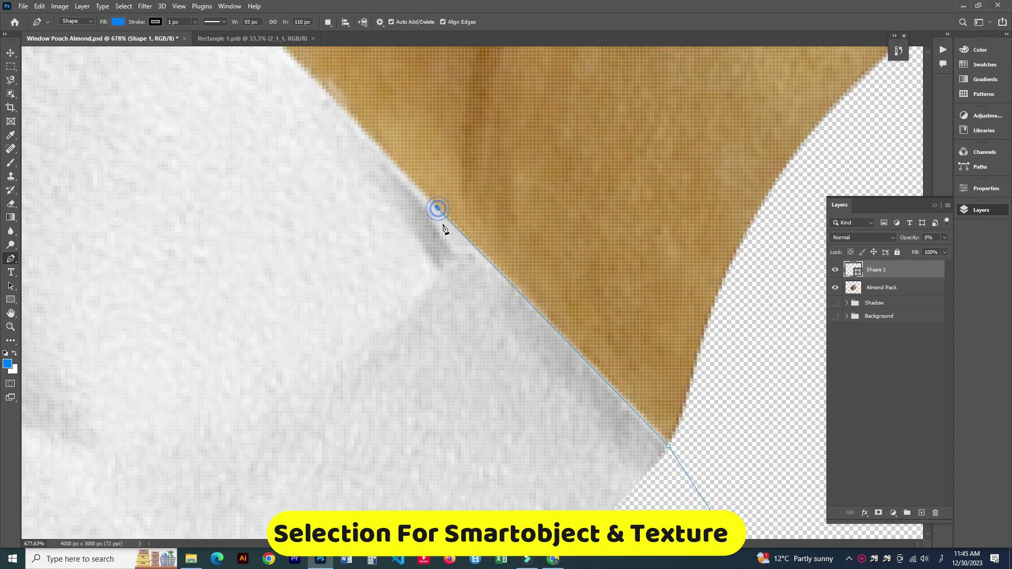
scroll(464, 282, up, 3)
scroll(463, 283, left, 3)
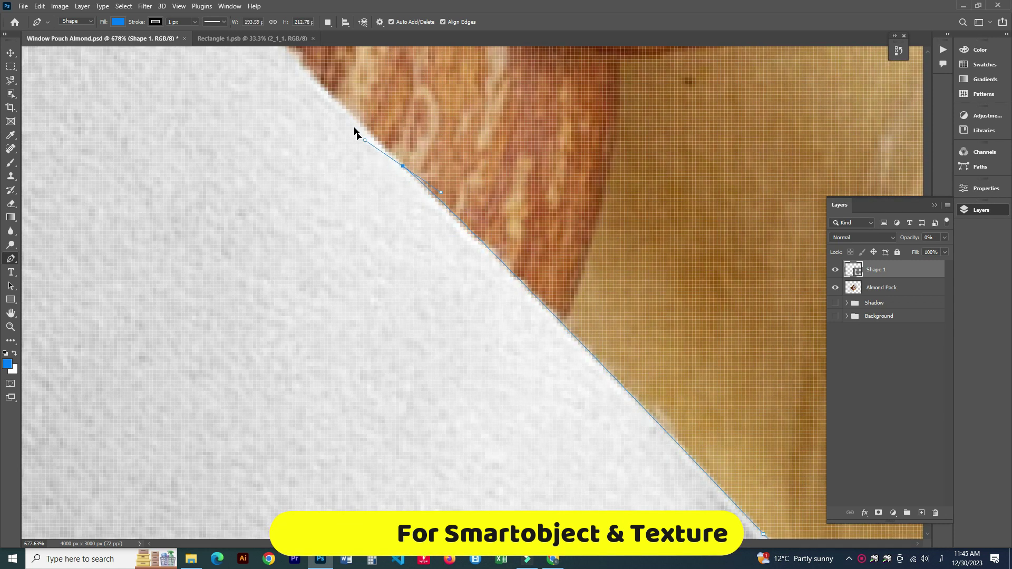
click(406, 170)
scroll(447, 299, down, 3)
scroll(447, 299, up, 3)
scroll(446, 299, left, 3)
click(357, 161)
click(327, 128)
Continue the paper band outline with curved anchors, replacing a misplaced anchor
scroll(358, 166, left, 3)
scroll(409, 174, up, 3)
scroll(409, 174, down, 3)
scroll(381, 196, up, 2)
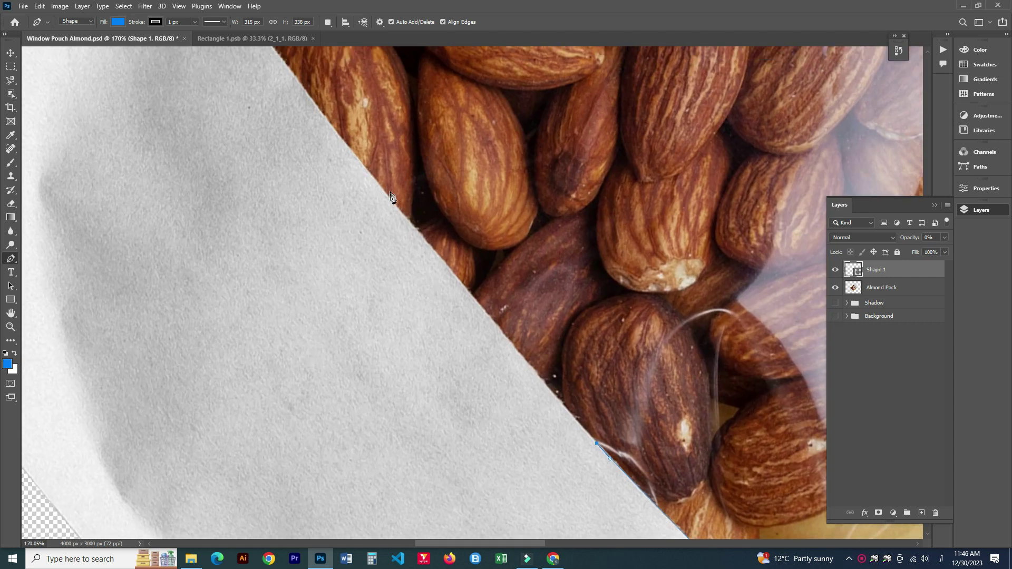
drag(389, 197, 376, 184)
scroll(372, 233, up, 5)
scroll(372, 233, left, 3)
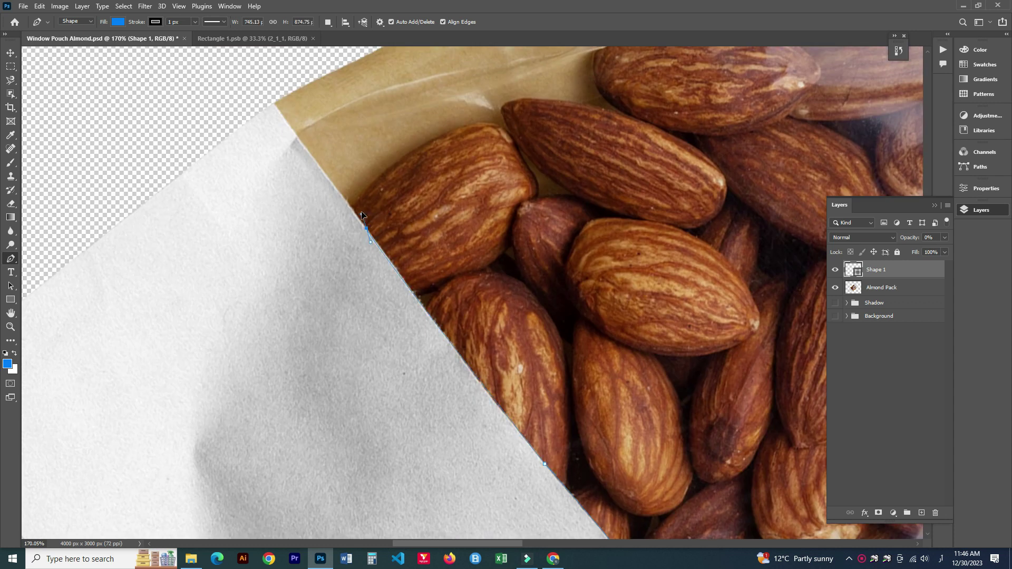
drag(451, 343, 449, 334)
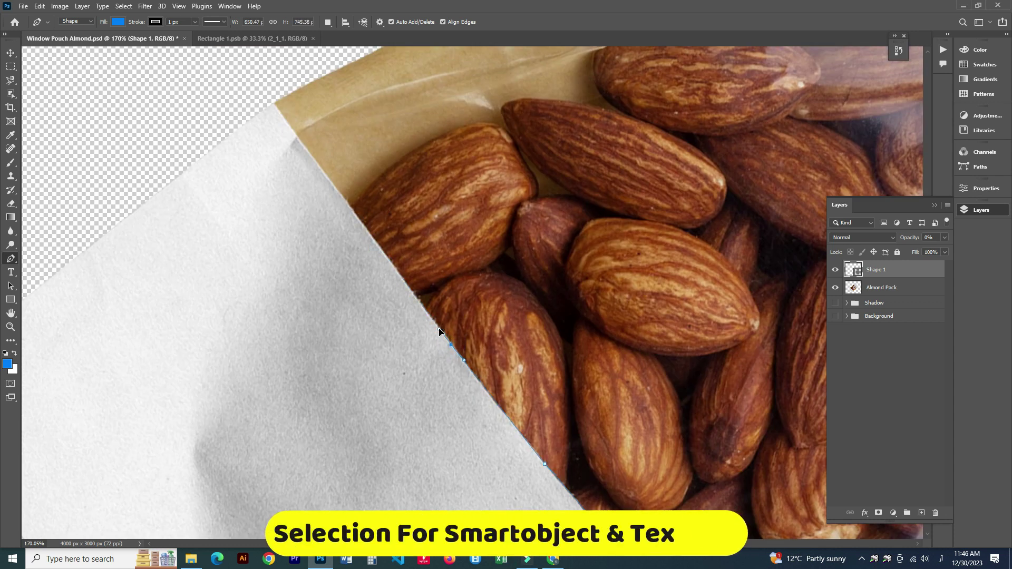
click(345, 203)
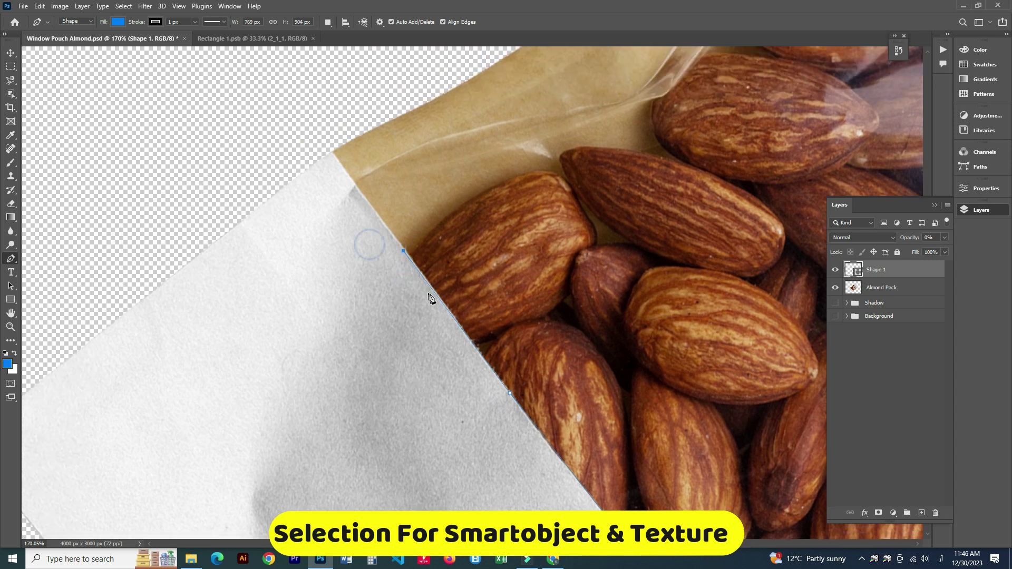
scroll(346, 205, up, 5)
click(442, 293)
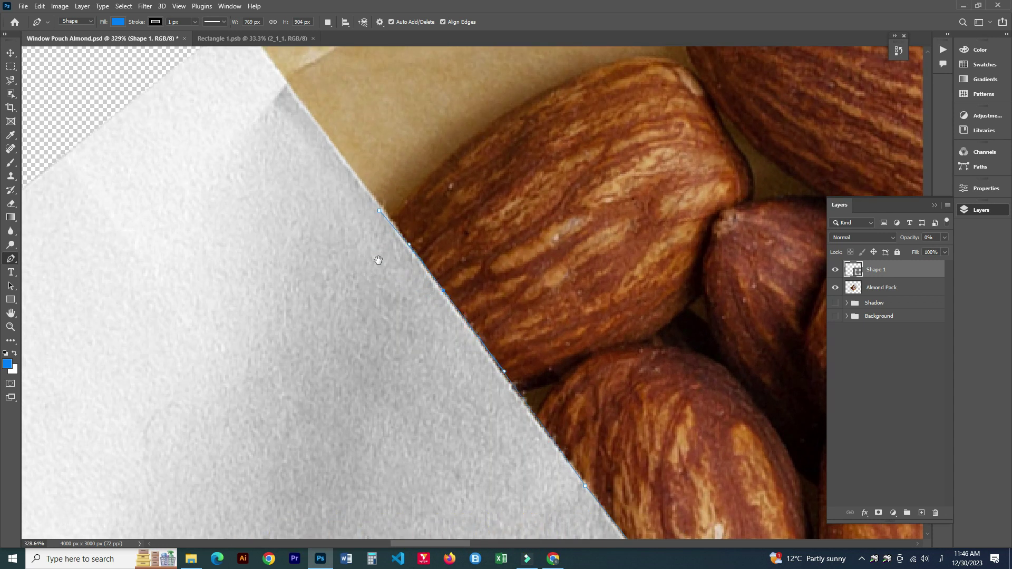
drag(378, 260, 438, 369)
key(ctrl+z)
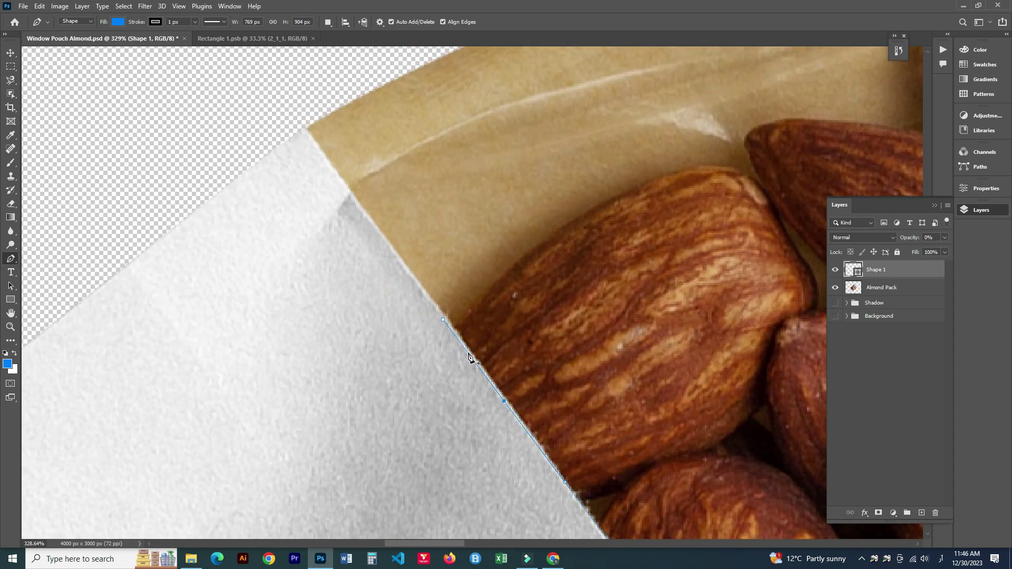
click(470, 356)
drag(504, 403, 504, 398)
Add the top-corner anchor and loop around the outside to close the lower band outline
drag(308, 132, 296, 105)
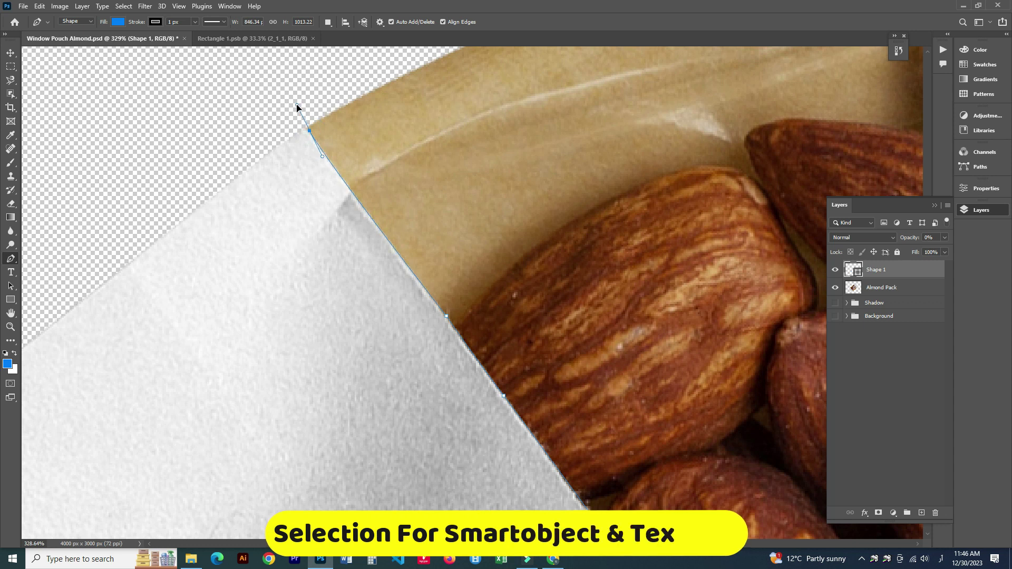
scroll(351, 273, down, 5)
scroll(339, 421, down, 8)
click(304, 295)
click(267, 366)
click(330, 460)
click(478, 450)
Commit the lower band shape and set the new shape's opacity to 0%
key(Return)
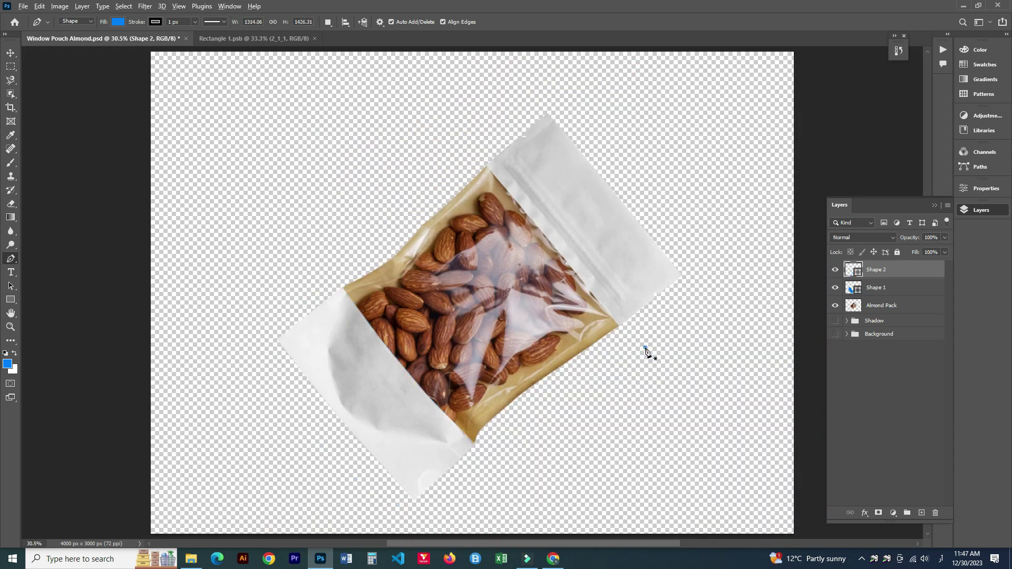
scroll(648, 350, up, 10)
scroll(596, 264, up, 6)
key(0)
key(0)
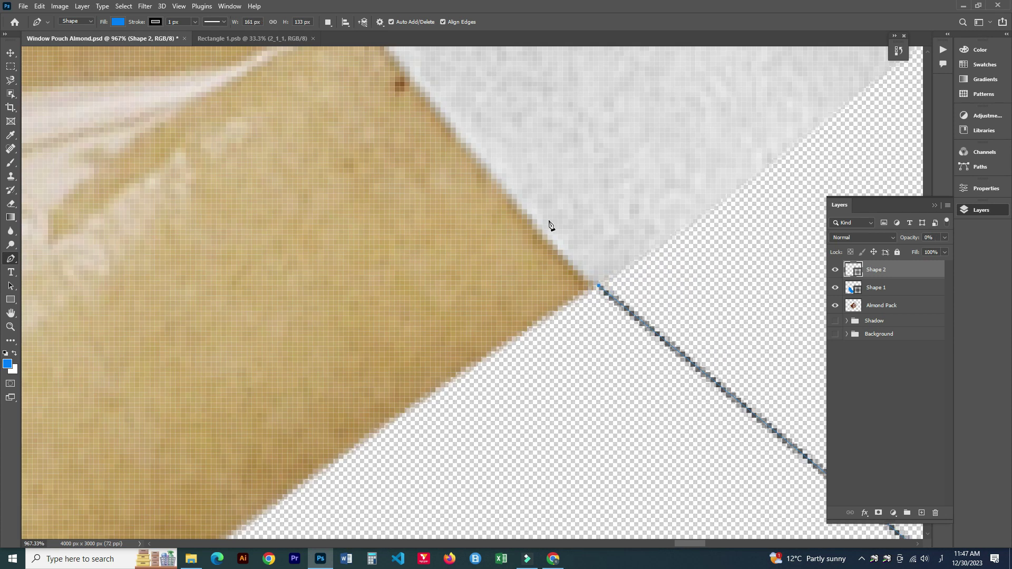
Start tracing the upper-right paper band's edge, removing a misplaced anchor
click(548, 245)
click(554, 244)
scroll(504, 294, down, 2)
click(484, 268)
scroll(466, 266, down, 3)
scroll(390, 184, up, 1)
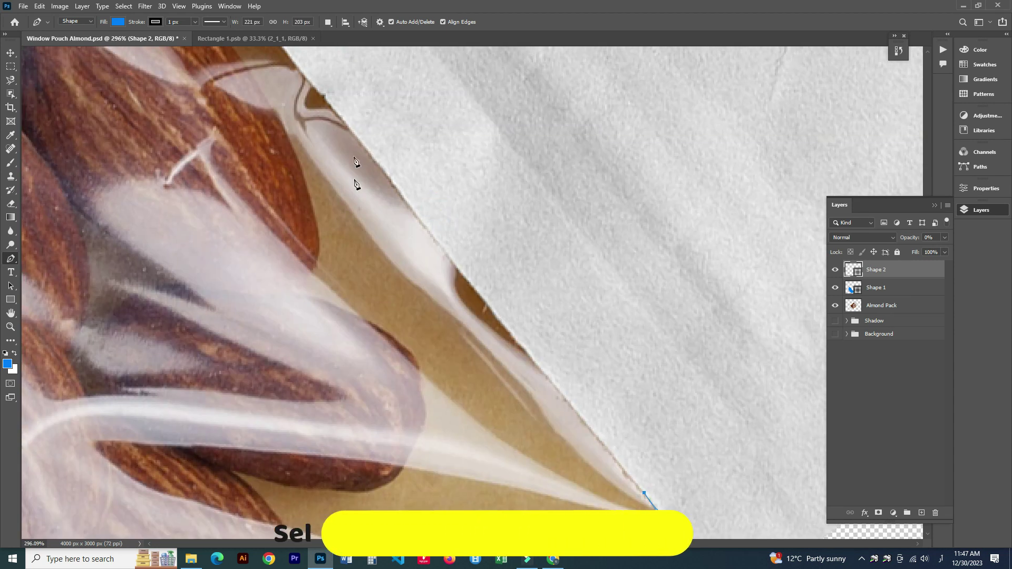
scroll(398, 194, down, 2)
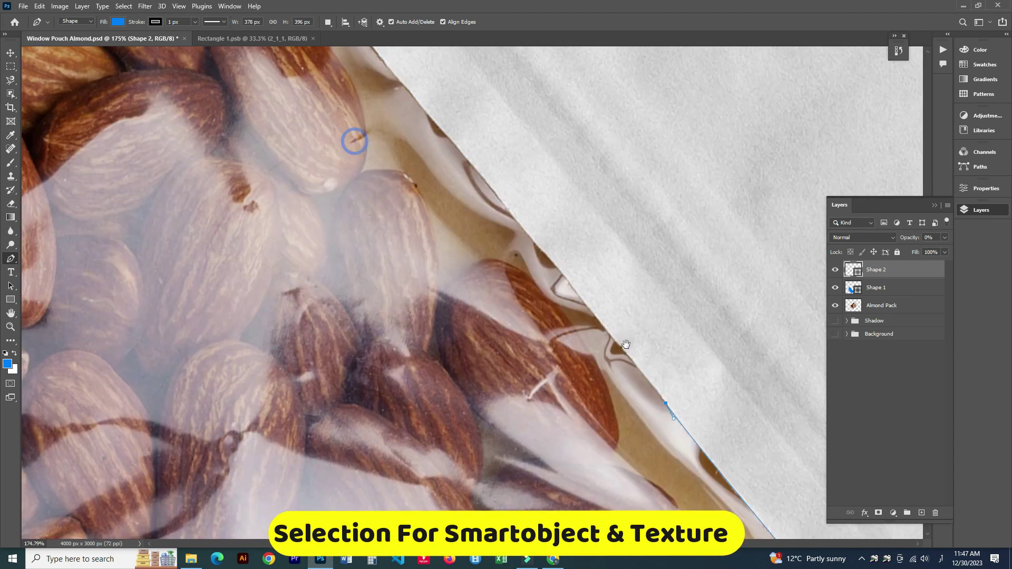
key(ctrl+z)
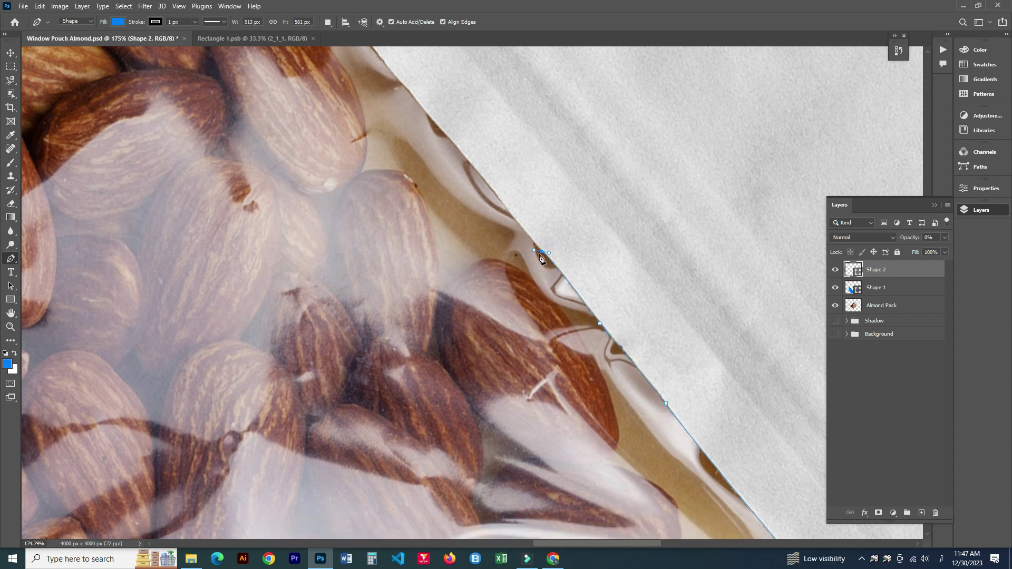
drag(500, 223, 571, 326)
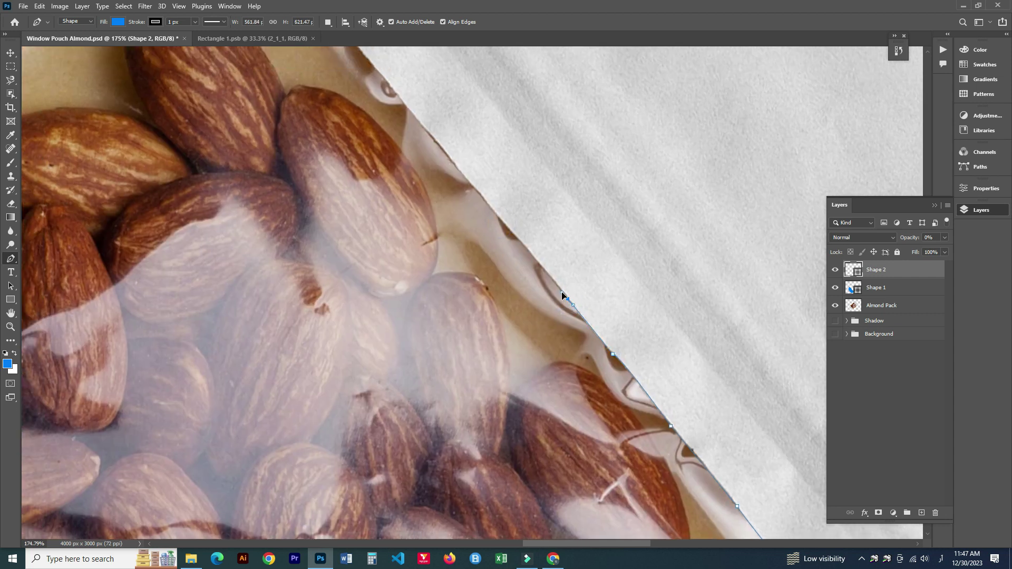
click(505, 225)
scroll(525, 306, down, 2)
scroll(525, 306, down, 2)
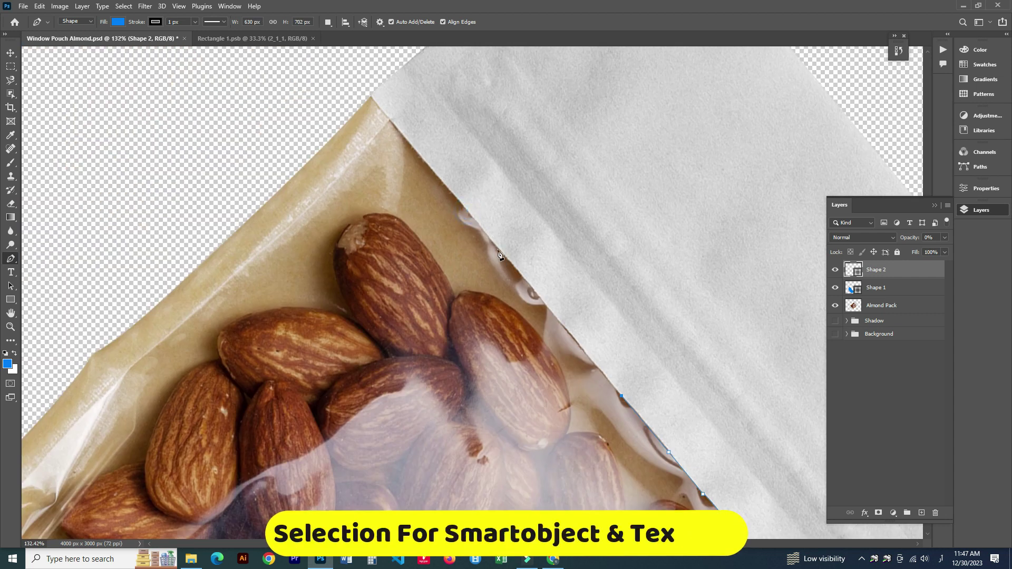
scroll(518, 281, up, 5)
Trace the rest of the wavy upper band edge and close the outline around its outside
click(551, 285)
click(613, 363)
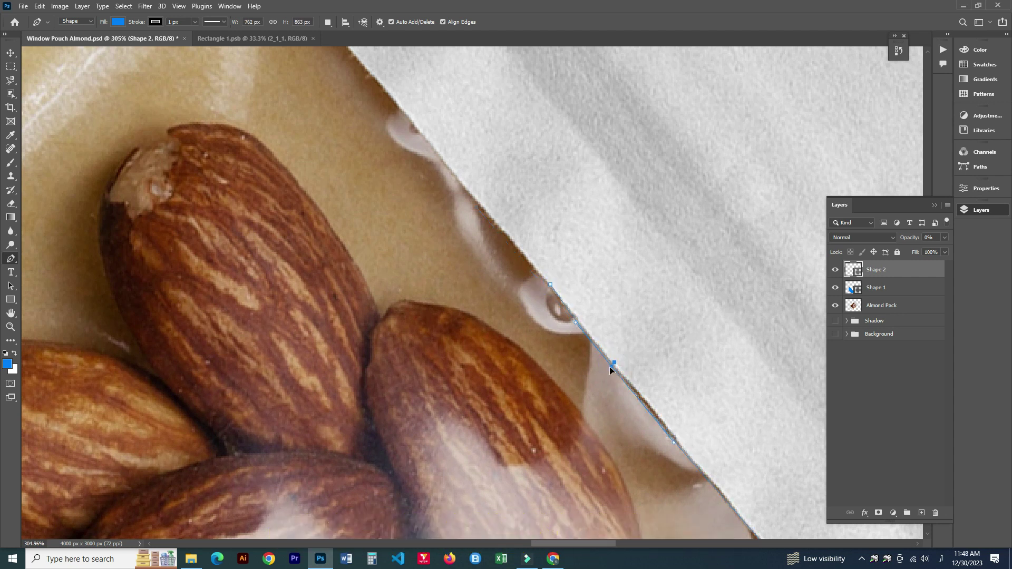
scroll(538, 310, up, 3)
scroll(538, 310, left, 2)
click(517, 275)
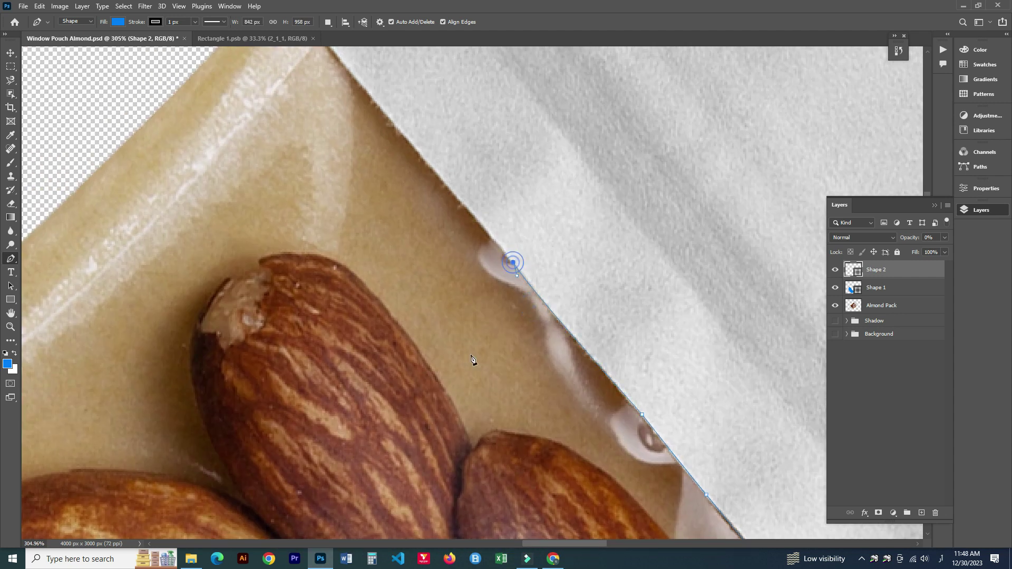
scroll(471, 359, down, 2)
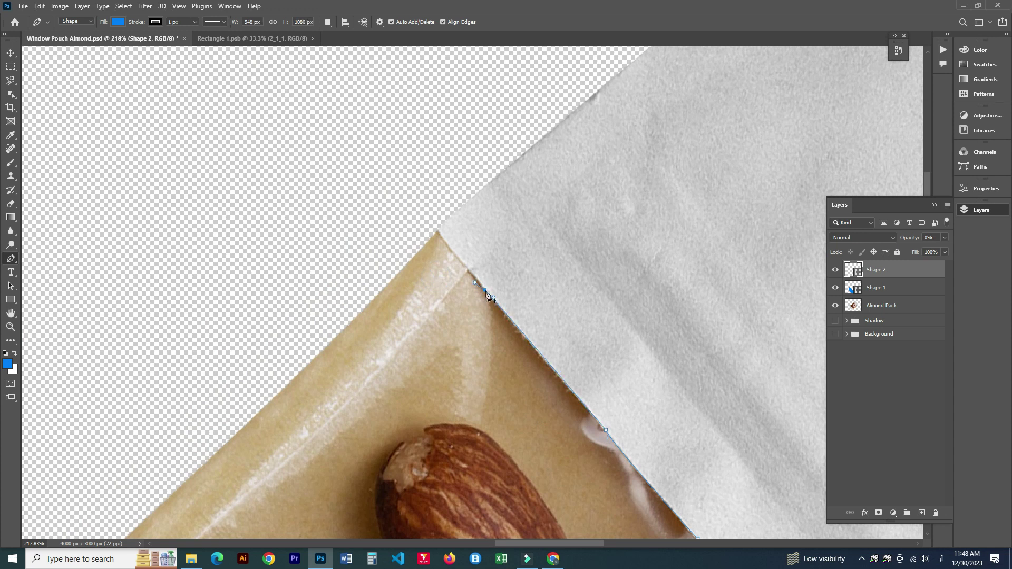
click(425, 191)
key(ctrl+0)
click(568, 89)
click(648, 179)
click(702, 252)
click(709, 328)
click(647, 349)
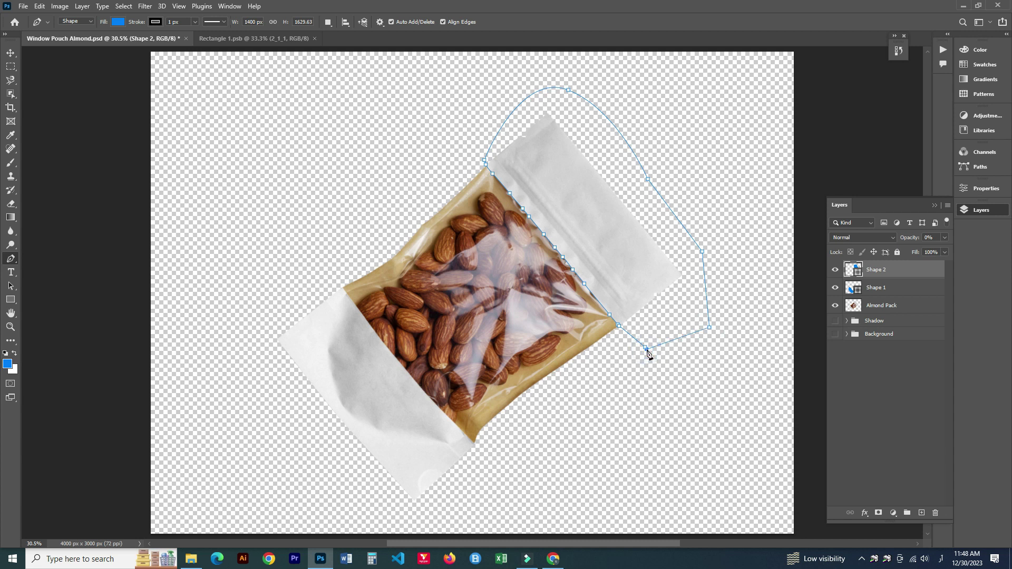
click(647, 349)
Copy the upper band selection from Almond Pack onto Layer 1, then load the lower band's selection
key(ctrl+Return)
click(873, 307)
key(ctrl+j)
click(875, 290)
key(ctrl+Return)
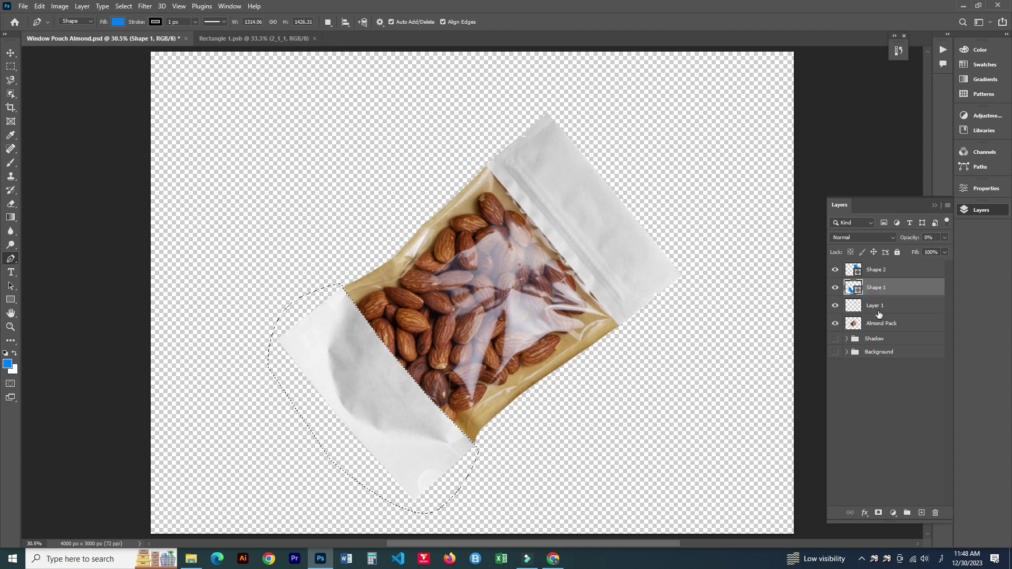
Copy the lower band from Almond Pack to a new layer and delete both outline shape layers
click(879, 321)
key(ctrl+j)
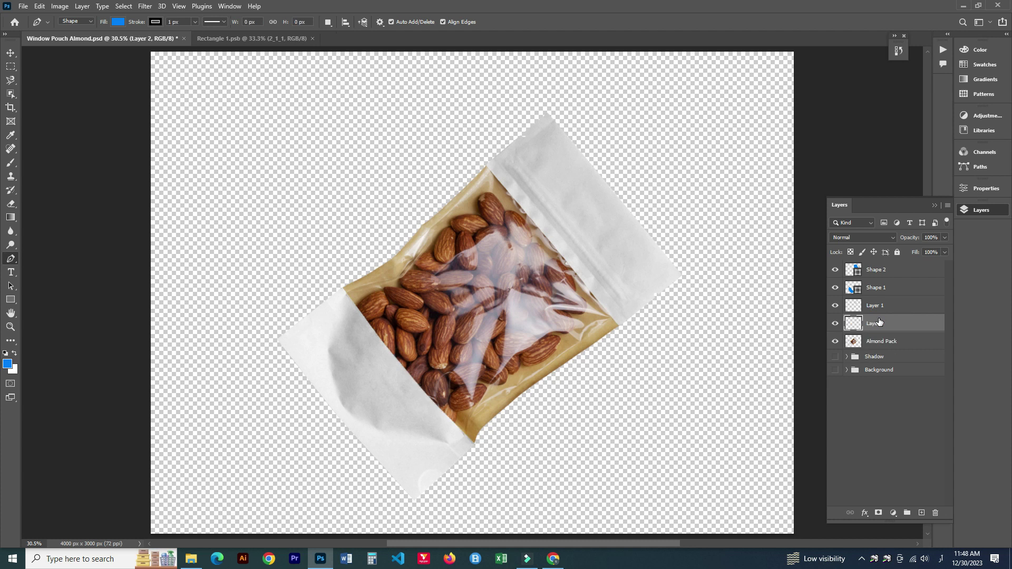
shift+click(885, 289)
shift+click(886, 271)
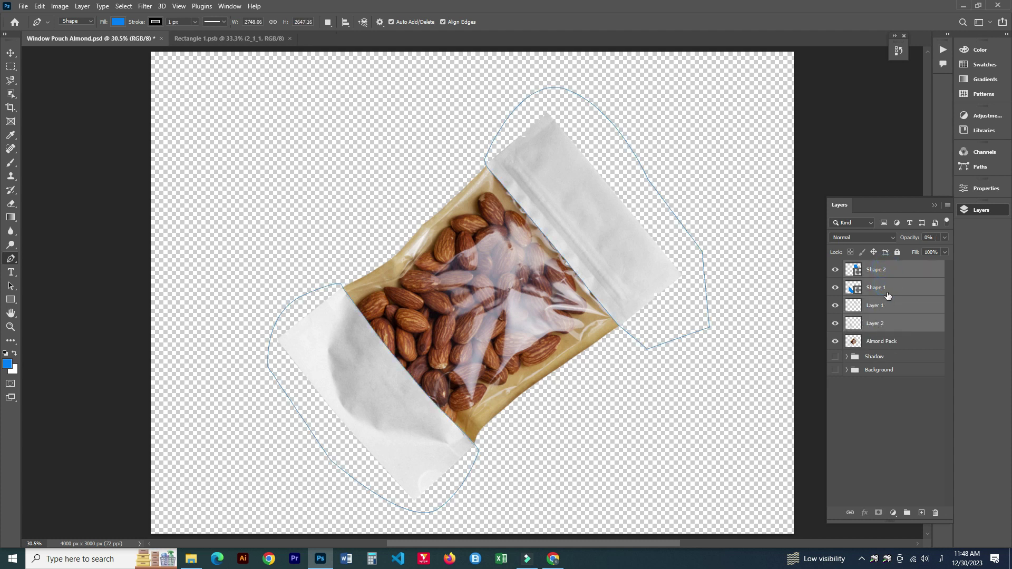
click(887, 294)
shift+click(898, 271)
key(Delete)
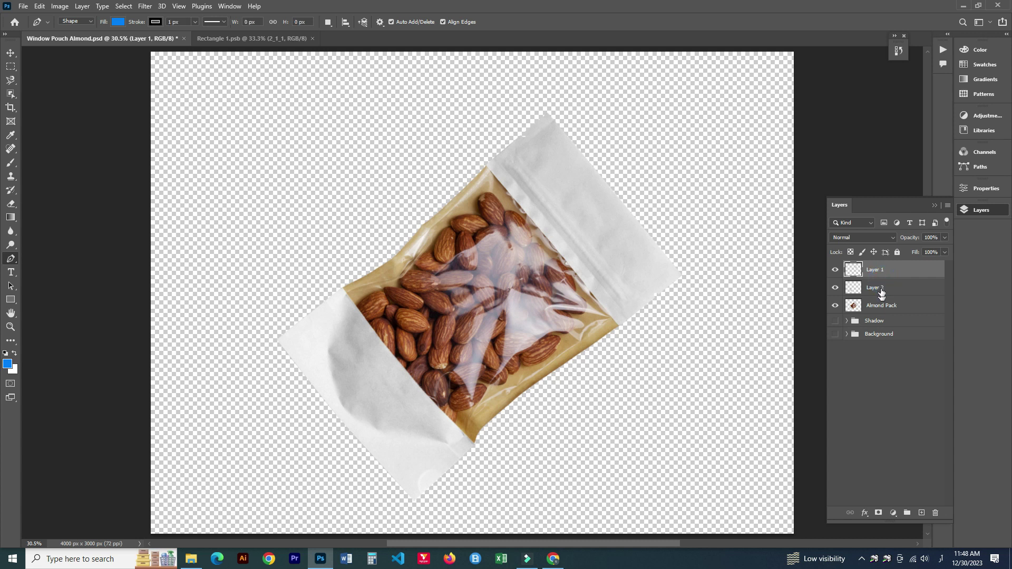
Merge Layer 2 into Layer 1 and briefly hide Almond Pack to compare
shift+click(881, 289)
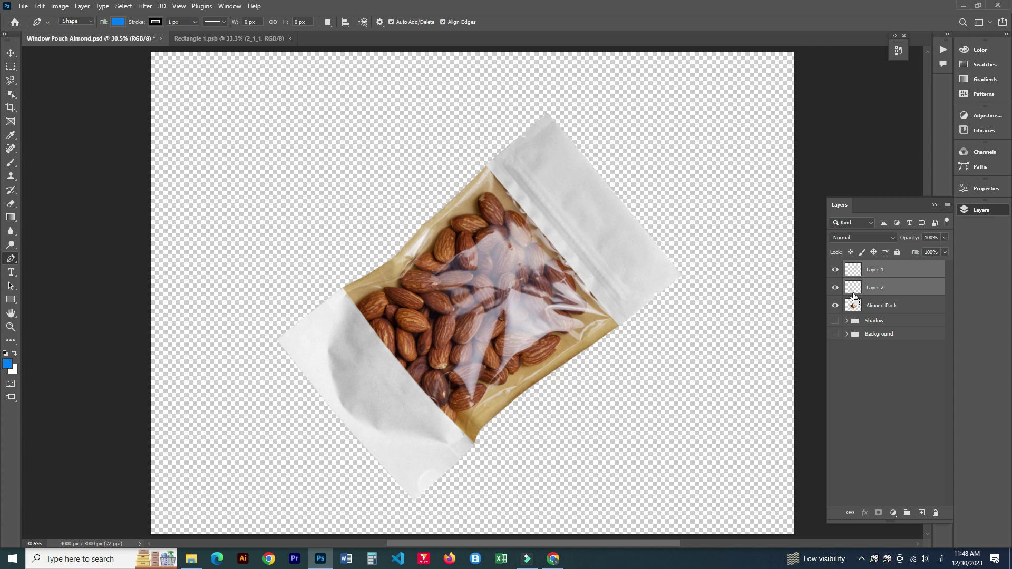
key(ctrl+e)
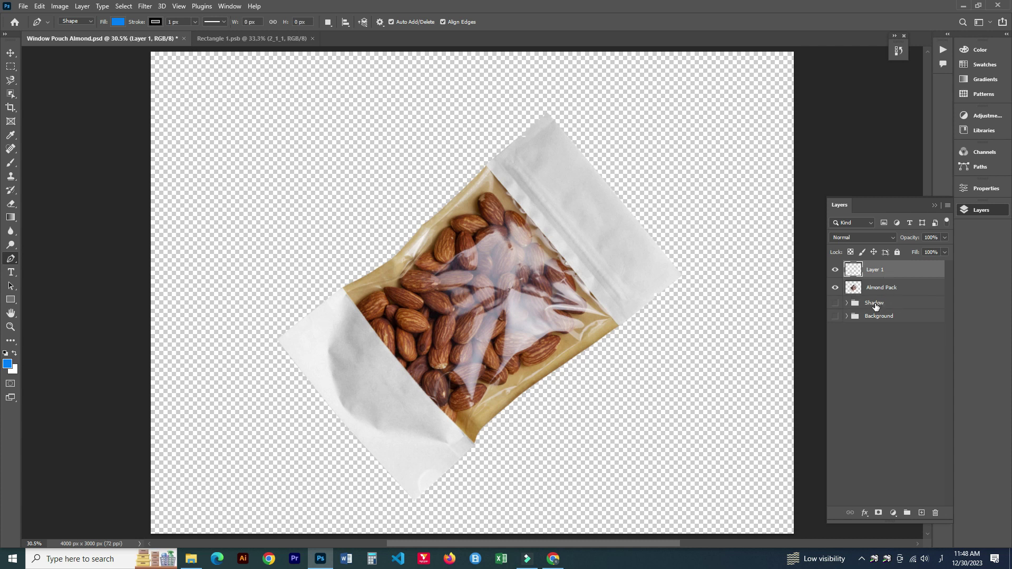
click(835, 290)
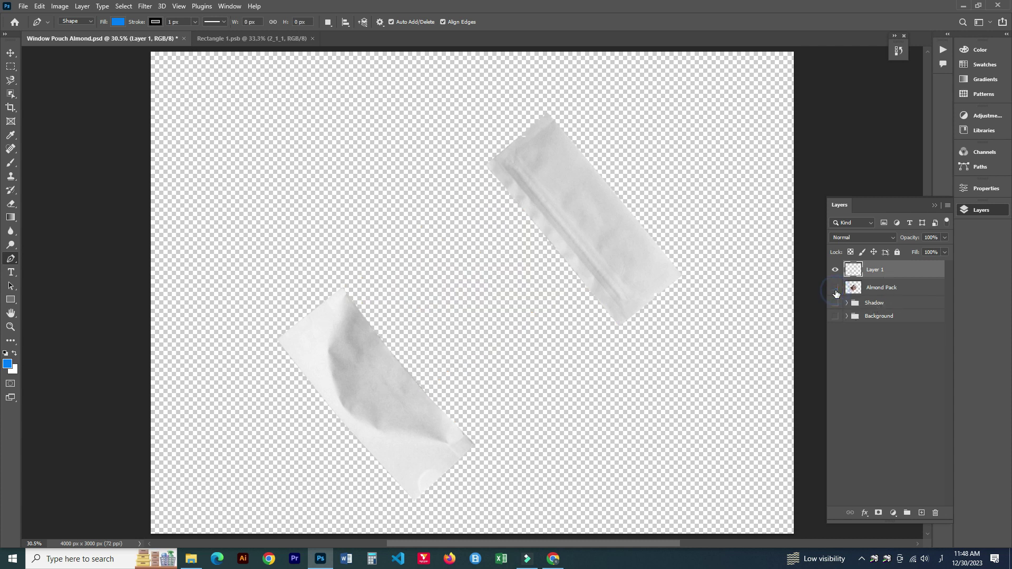
Duplicate Layer 1 twice and rename the top copy to Shadow, switching keyboard input to English
key(ctrl+j)
key(ctrl+j)
double_click(896, 270)
text(Tex)
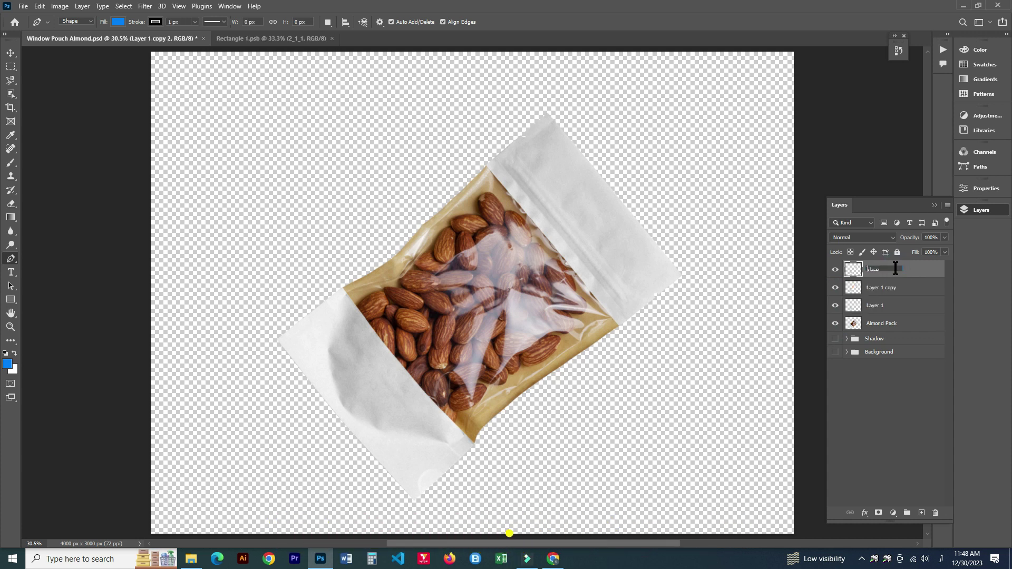
key(Return)
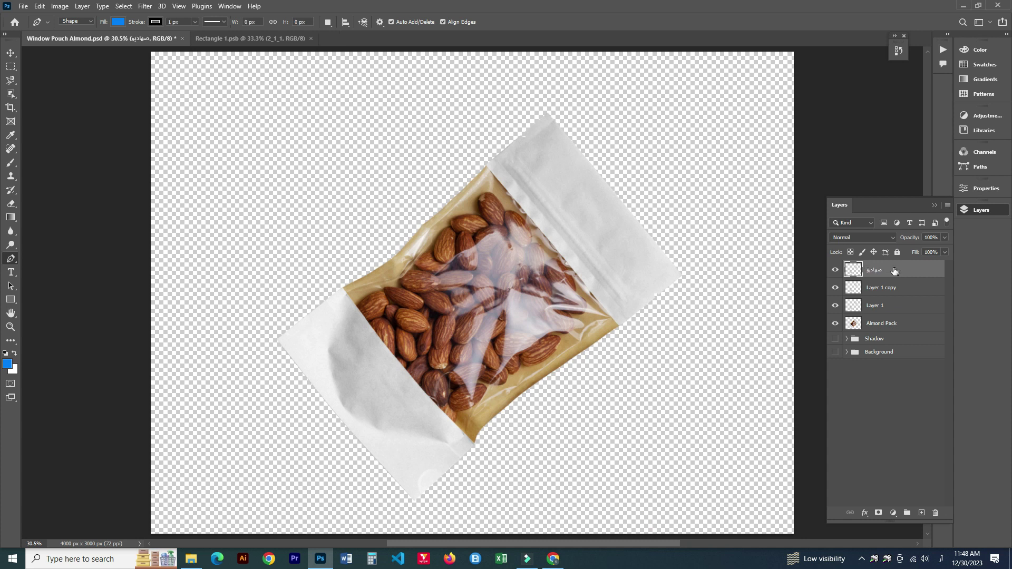
click(941, 558)
click(939, 435)
text(Shadow)
key(Return)
Rename the remaining two layers to Midtone and Light
double_click(886, 287)
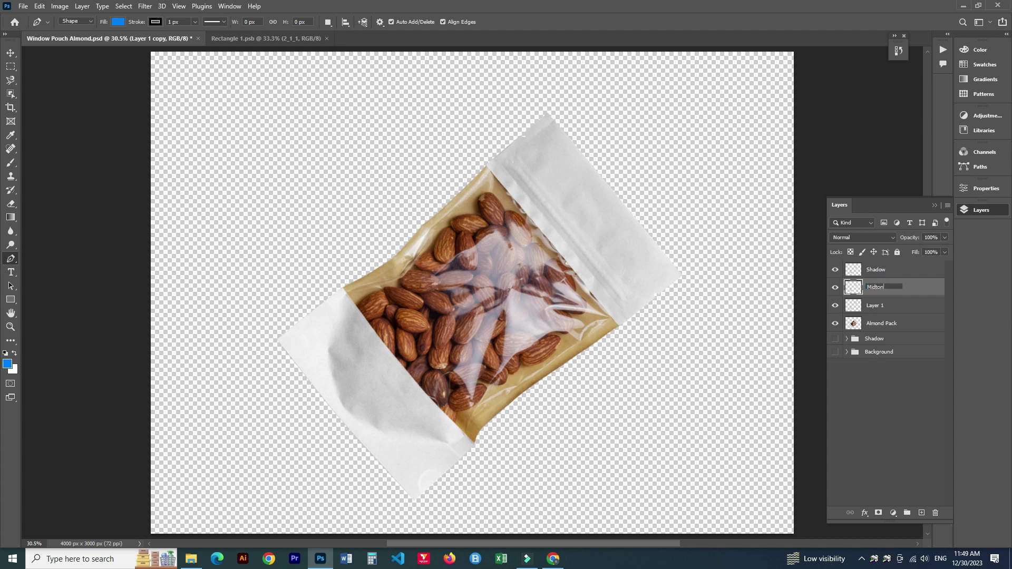
text(e)
click(875, 310)
double_click(875, 310)
text(Light)
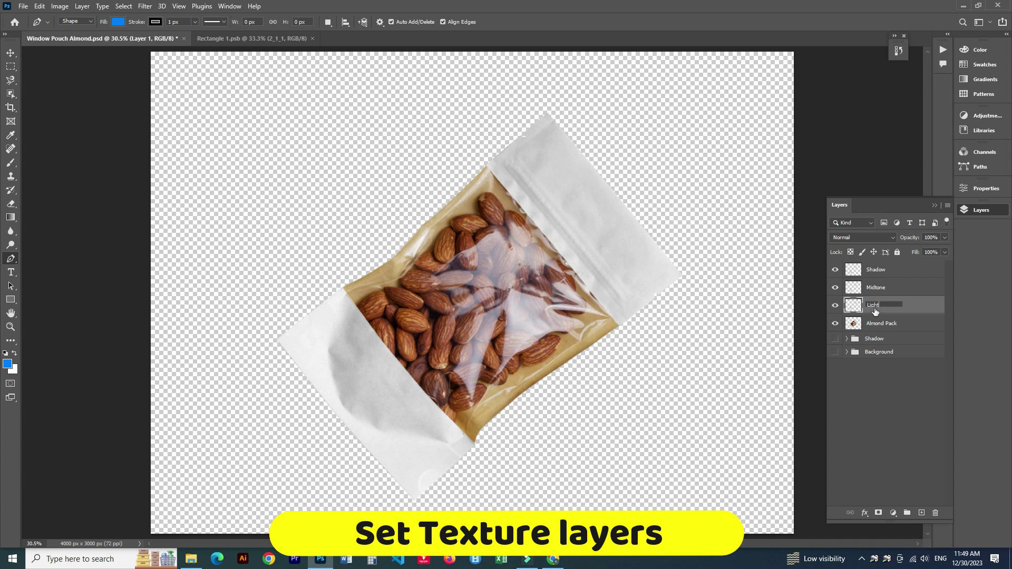
key(Return)
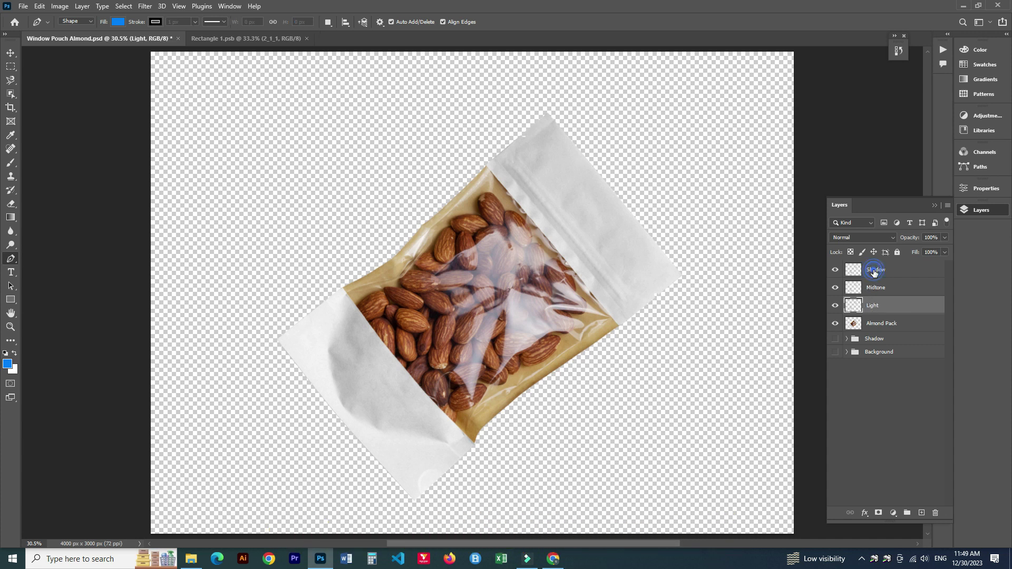
Group Shadow, Midtone and Light into a group named Texture
shift+click(874, 270)
key(ctrl+g)
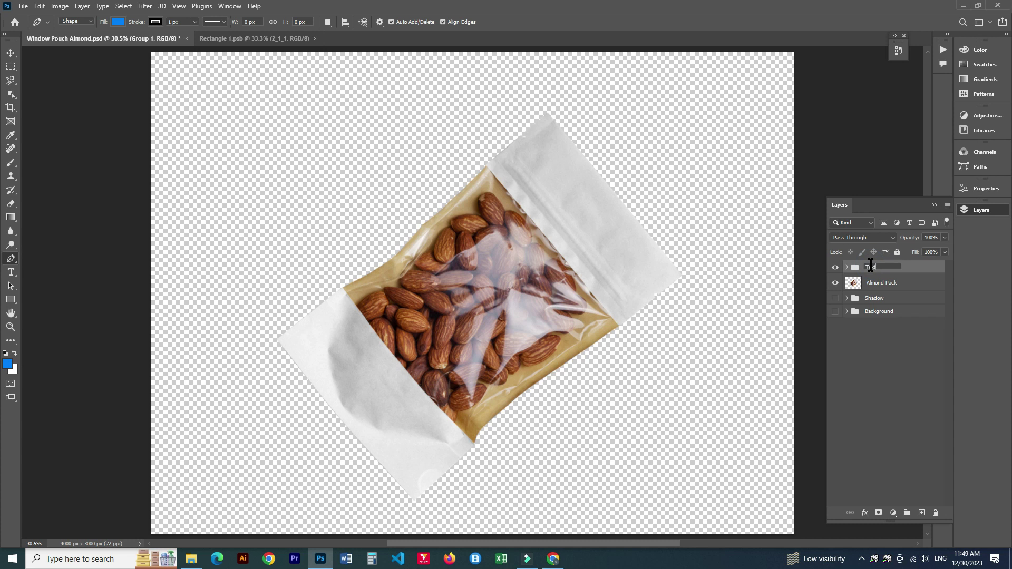
text(Texture)
key(Return)
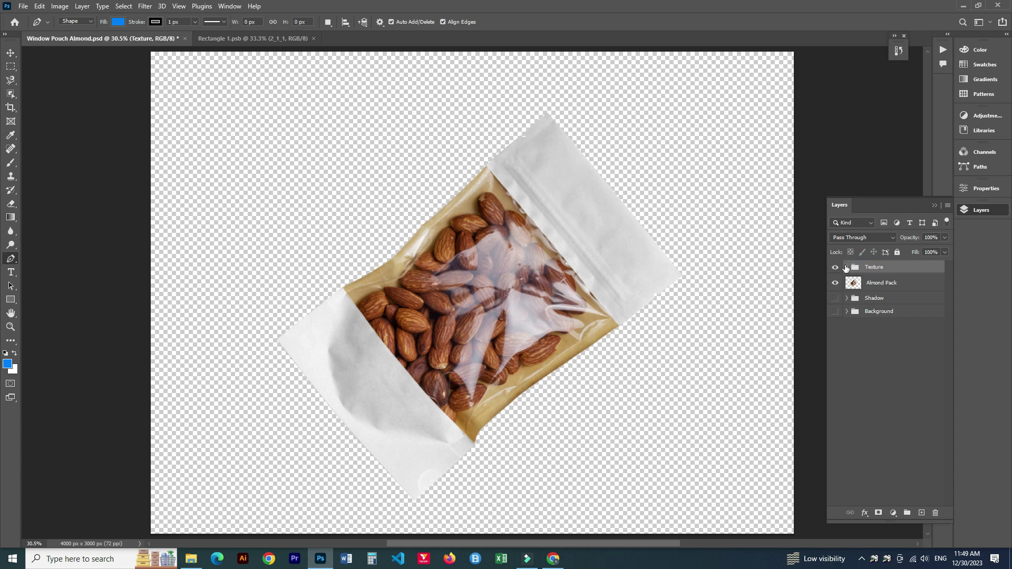
click(846, 268)
Set the Light layer's blend mode to Screen
click(885, 320)
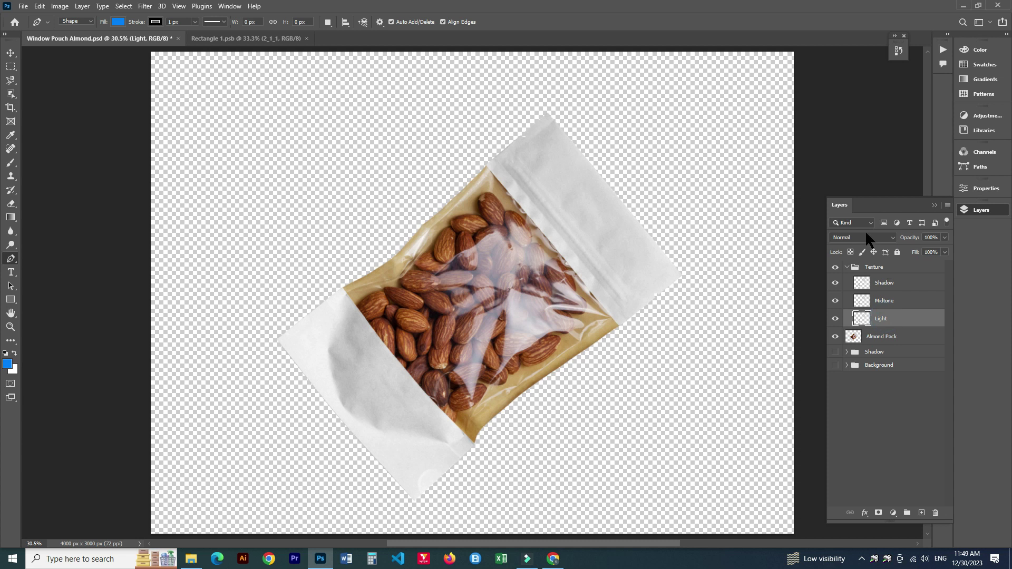
click(865, 236)
click(854, 324)
click(874, 240)
click(864, 326)
Give Midtone a new blend mode and set Shadow to Linear Burn, then select Almond Pack
click(882, 301)
click(865, 237)
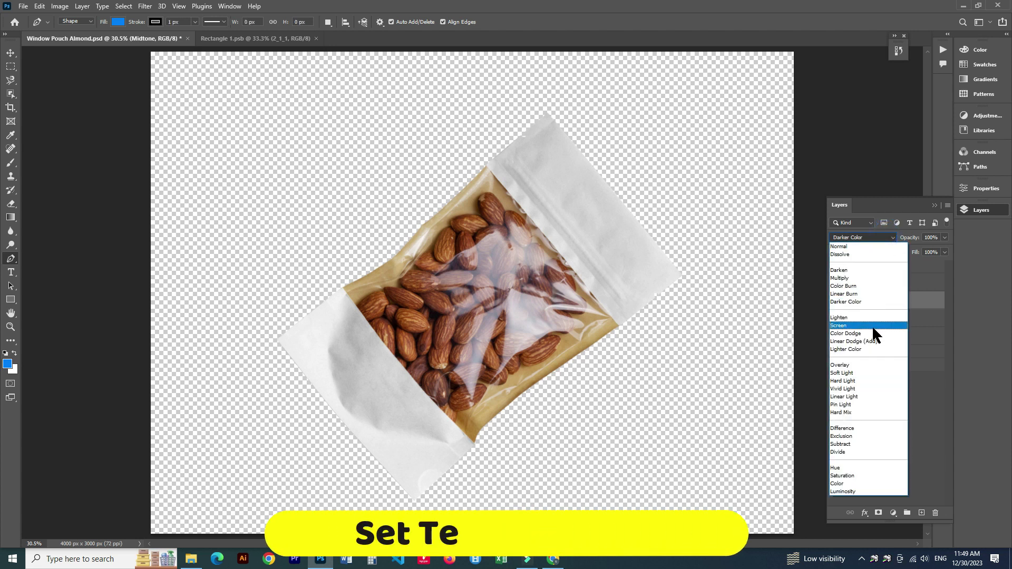
click(866, 366)
click(884, 280)
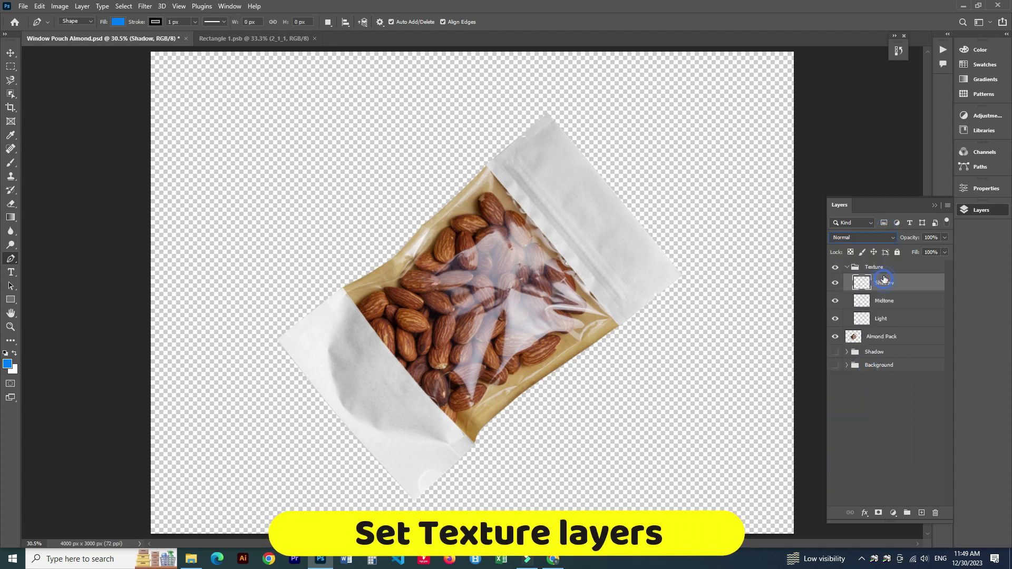
click(885, 237)
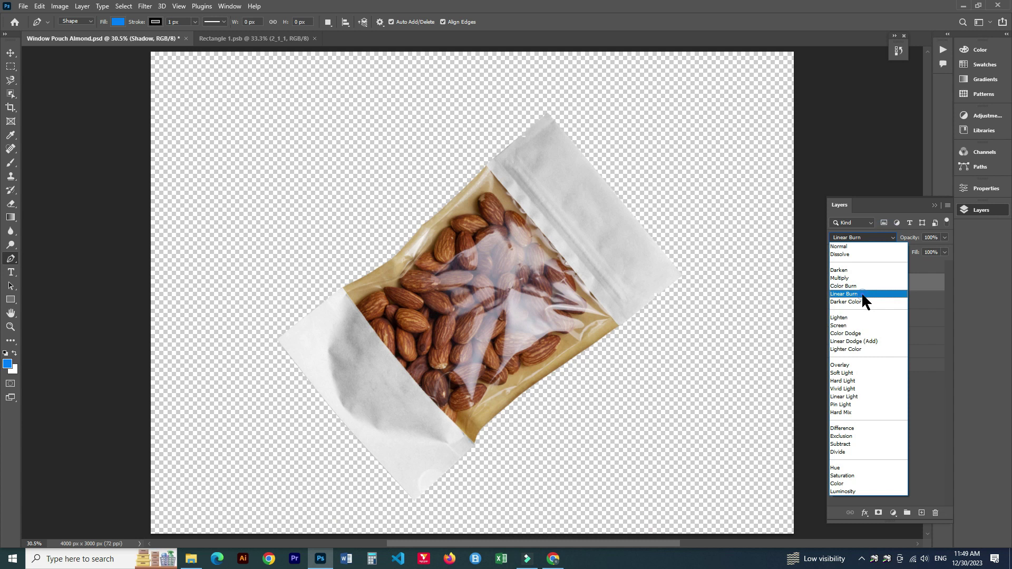
click(862, 295)
click(884, 334)
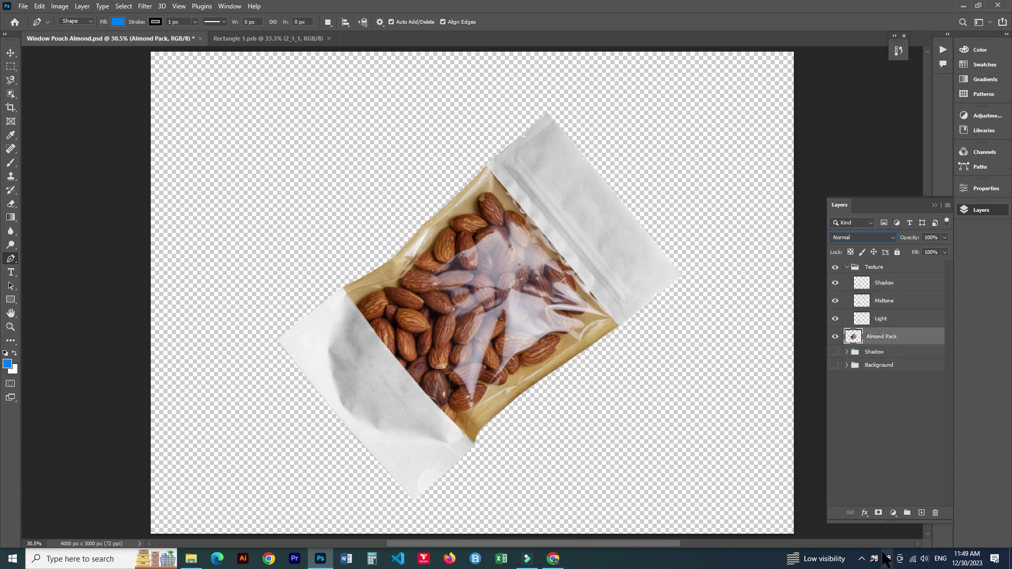
click(893, 512)
Add a pure white Solid Color fill layer above Almond Pack
click(917, 326)
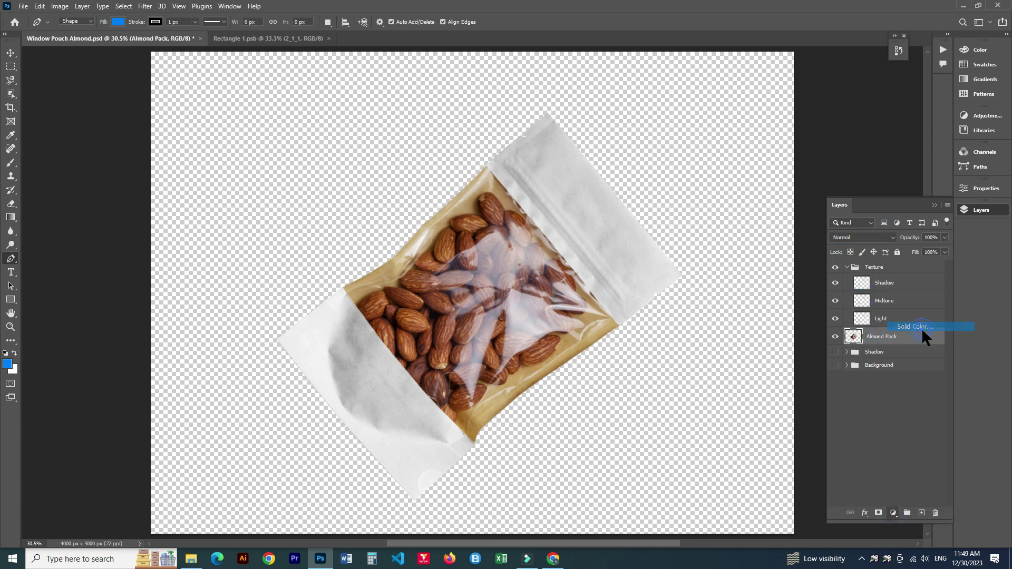
drag(559, 121, 548, 111)
click(793, 110)
Add a mask on the Light layer and move it onto Color Fill 1, replacing its mask
click(868, 320)
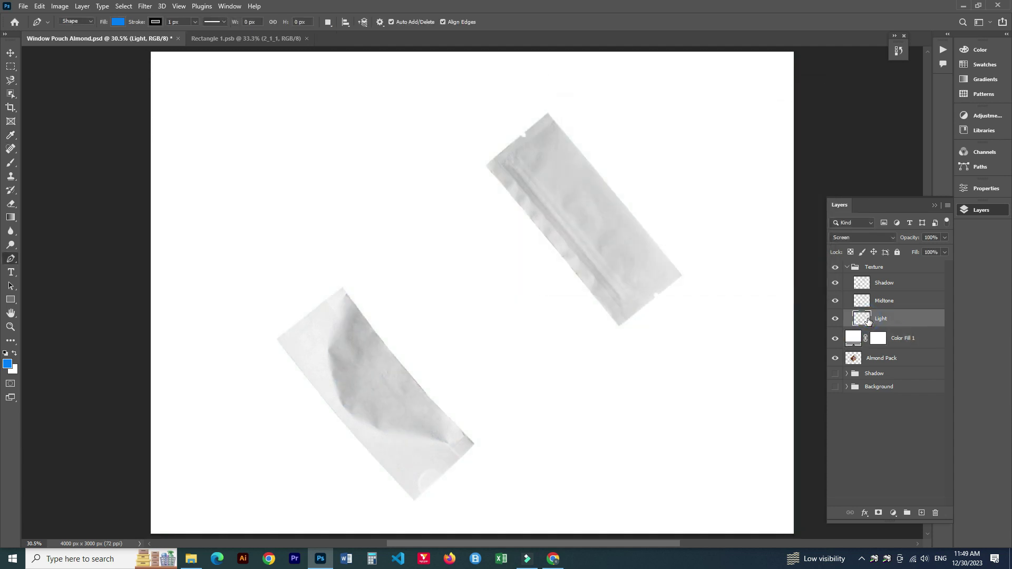
key(super)
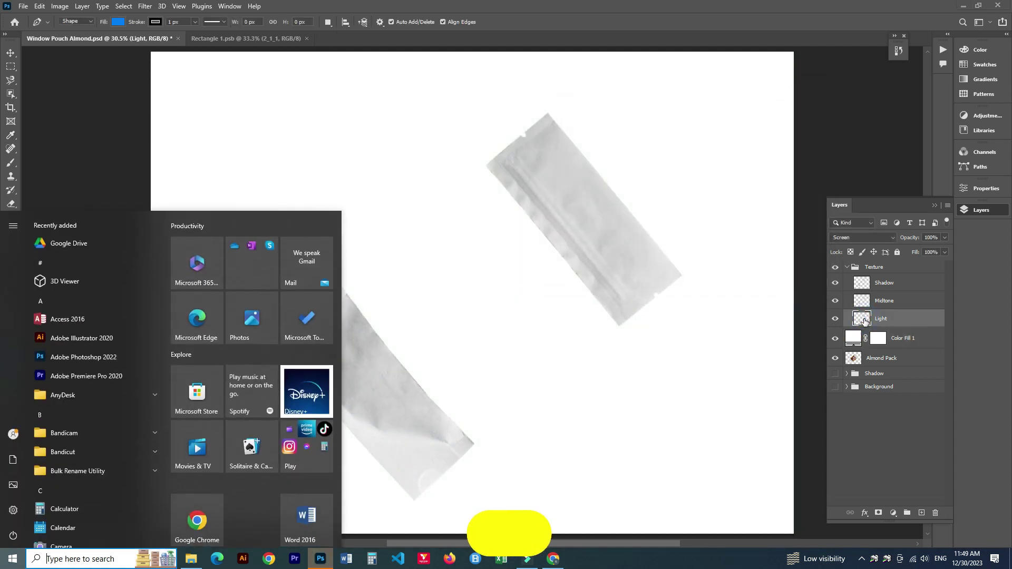
click(685, 327)
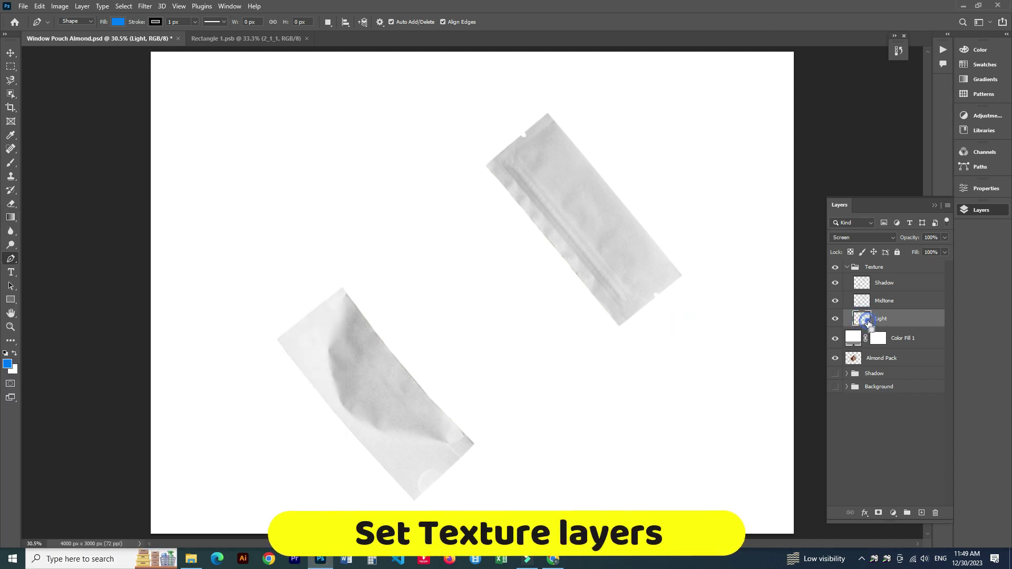
alt+click(878, 512)
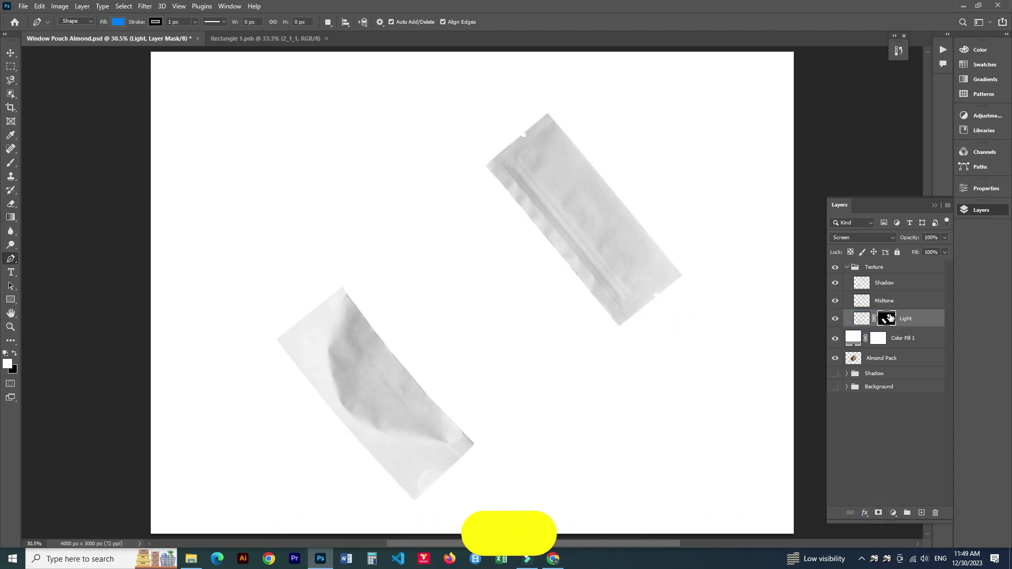
drag(890, 318, 878, 337)
click(463, 213)
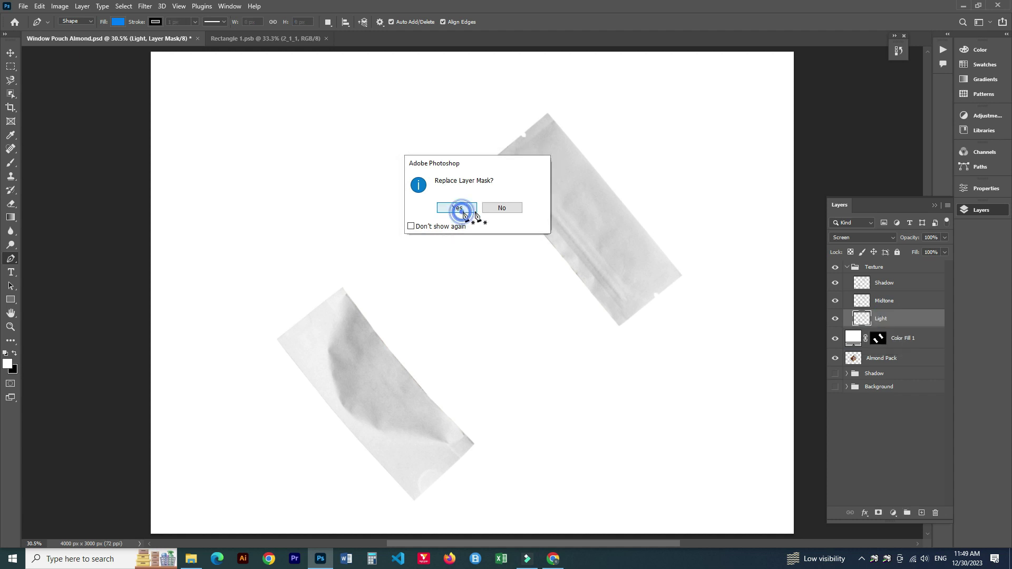
click(895, 285)
Brighten the Shadow layer with Levels, setting white input to 239
key(ctrl+l)
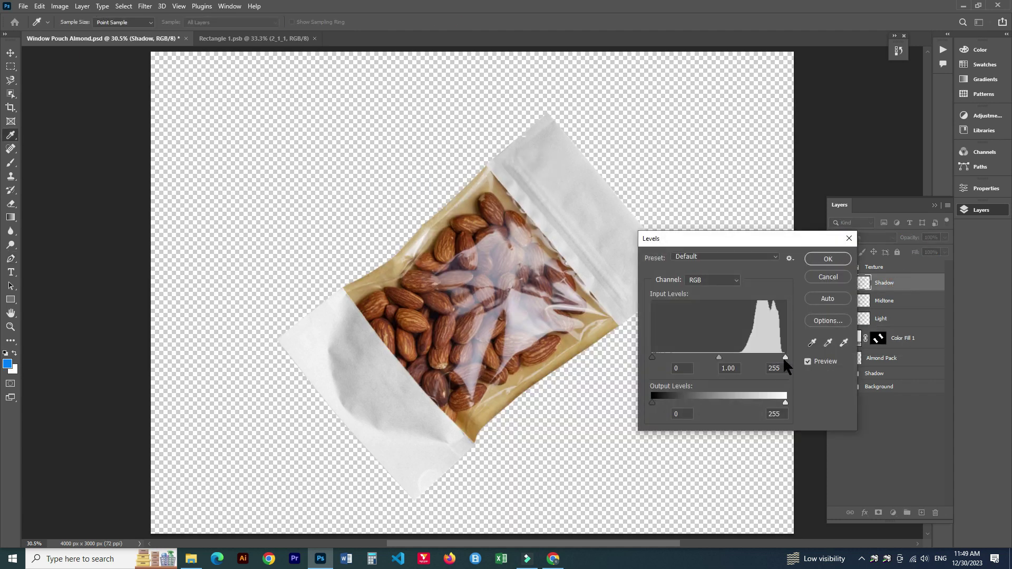
drag(786, 358, 778, 357)
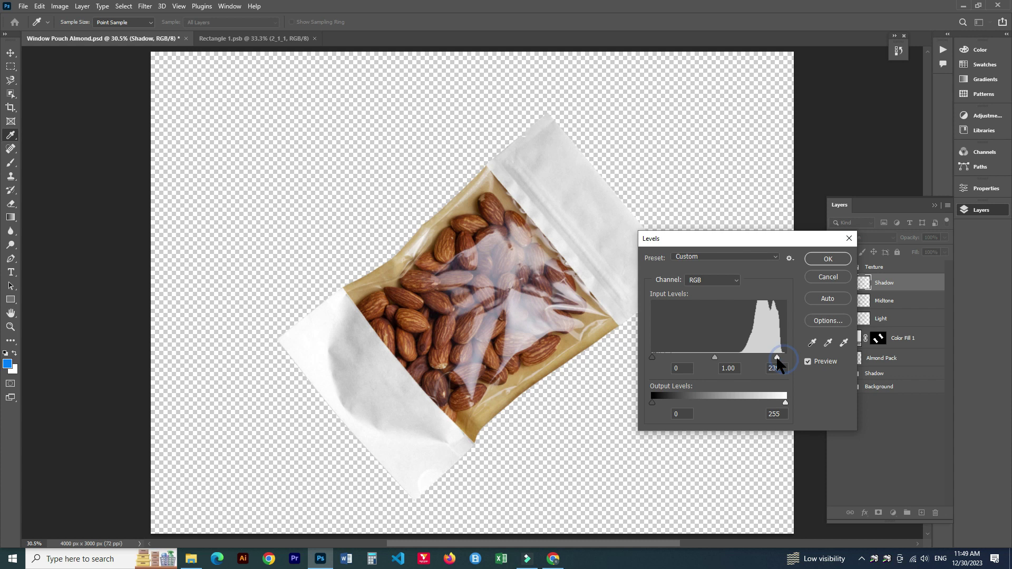
click(825, 261)
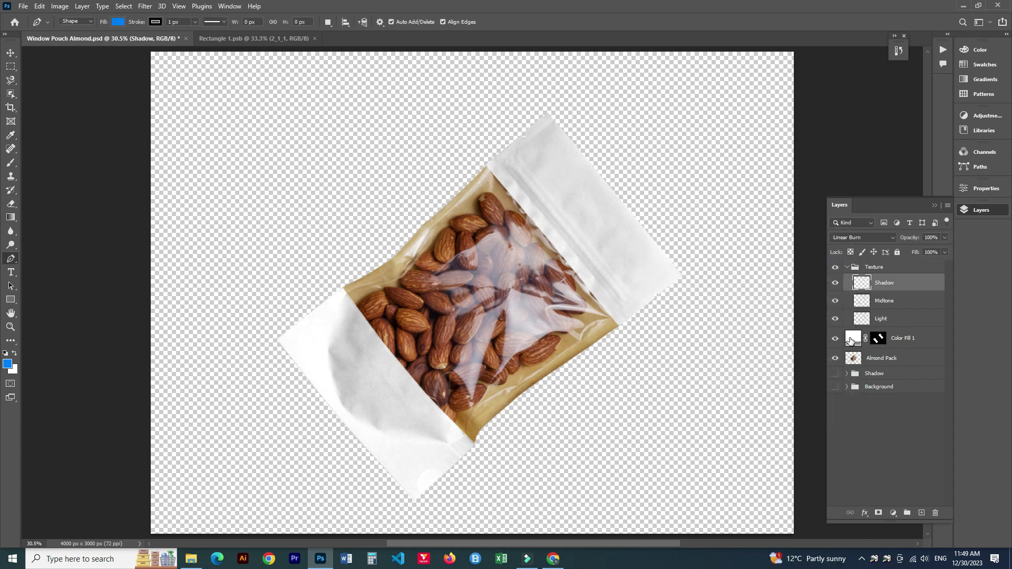
Change Color Fill 1's colour to near-black
click(850, 341)
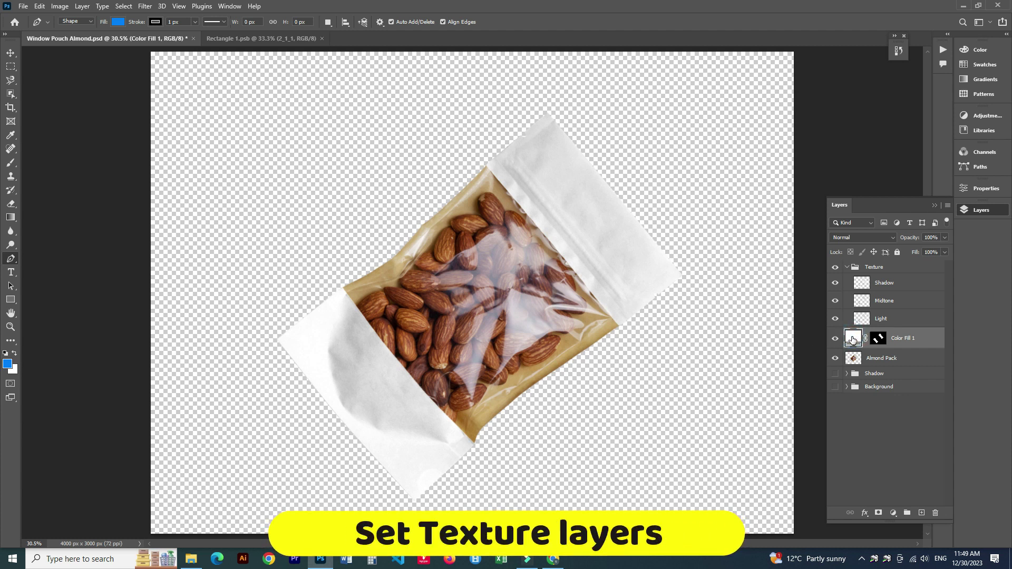
double_click(854, 339)
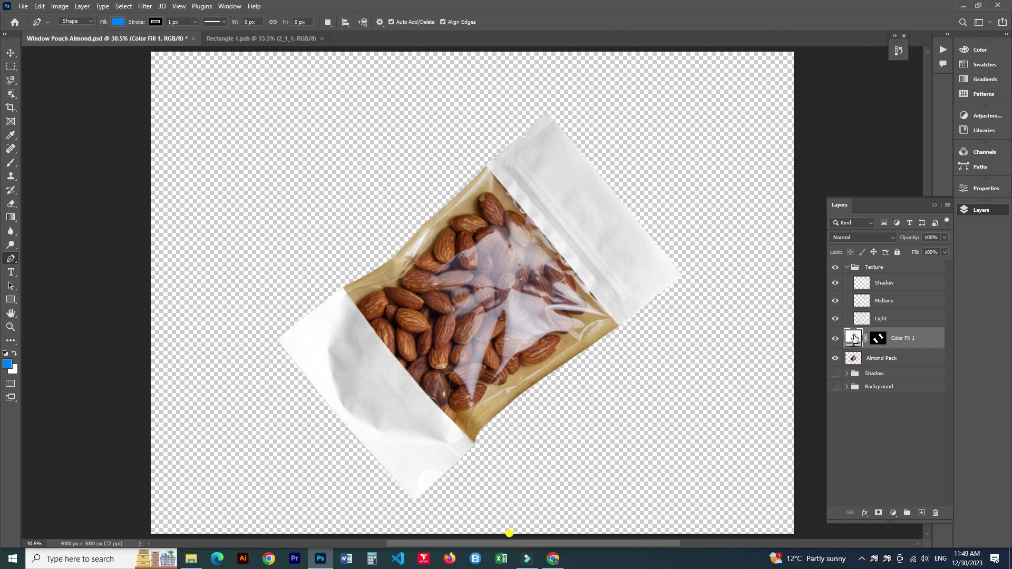
click(569, 237)
click(783, 109)
Darken the Light layer with Levels, lowering output white to 119
click(895, 319)
key(ctrl+l)
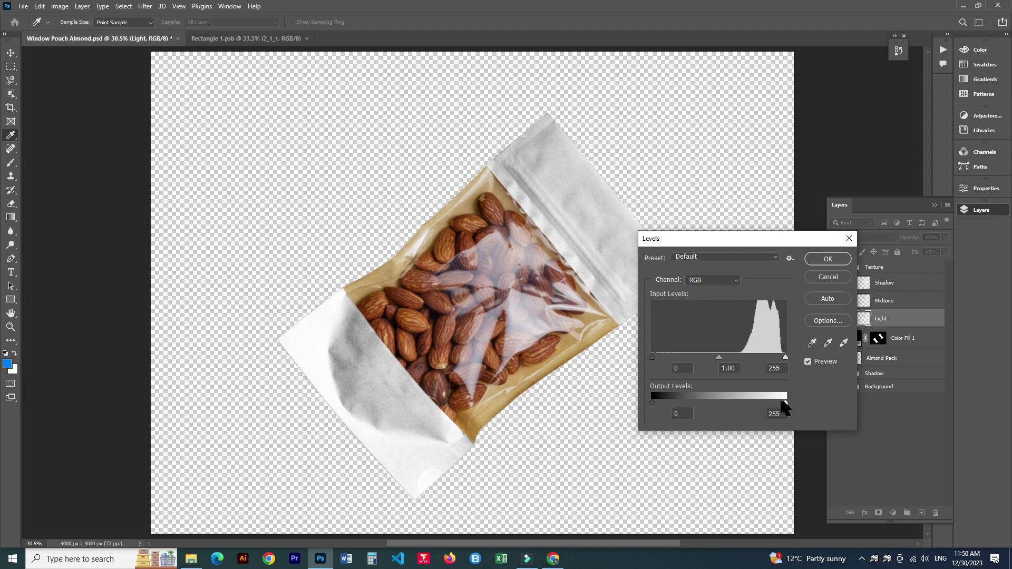
mouse_move(766, 403)
mouse_down()
mouse_move(704, 404)
mouse_move(715, 403)
mouse_up()
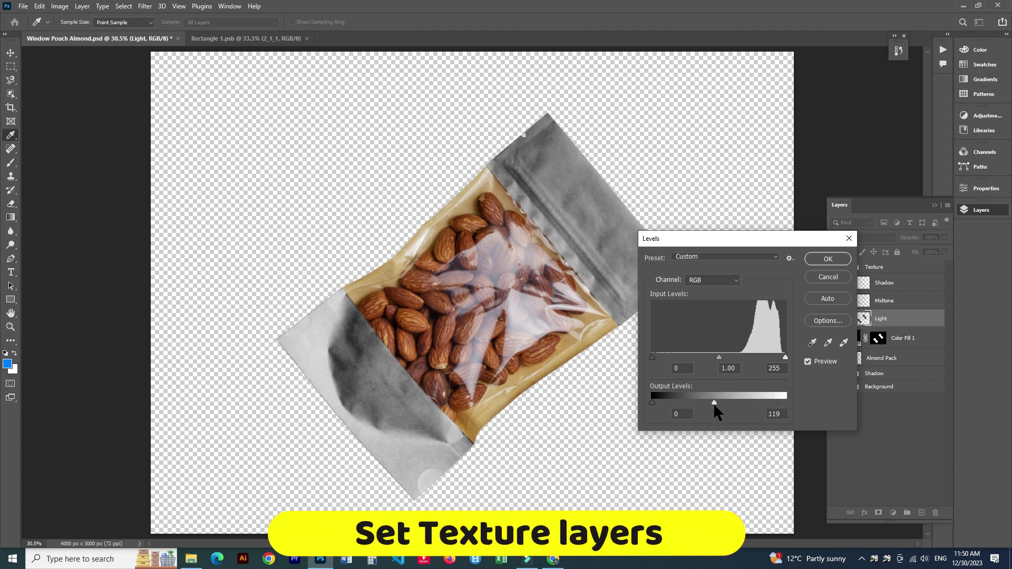
click(818, 257)
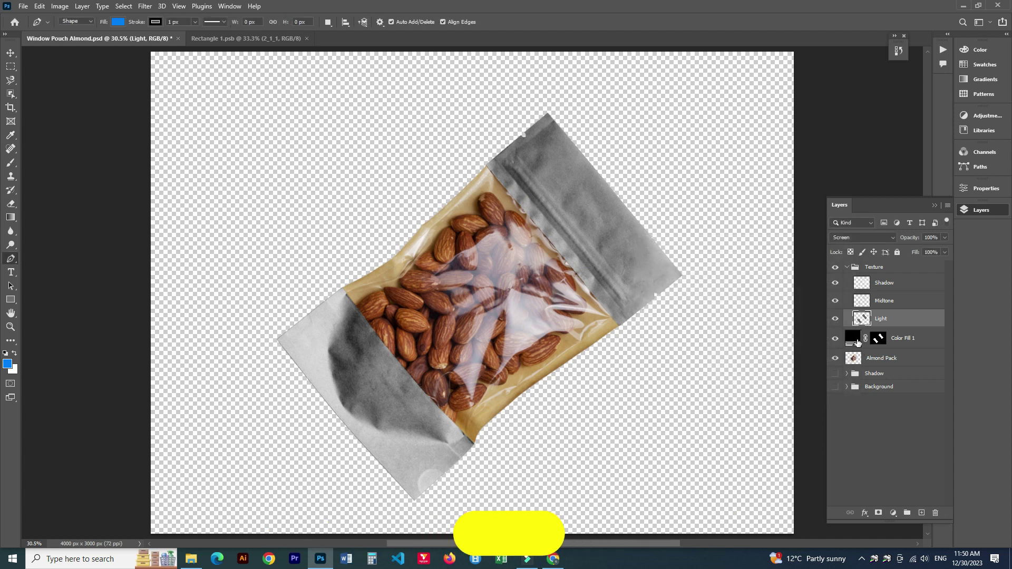
Change the Color Fill 1 layer to cyan 51ffe8, then hide the fill layer
click(880, 296)
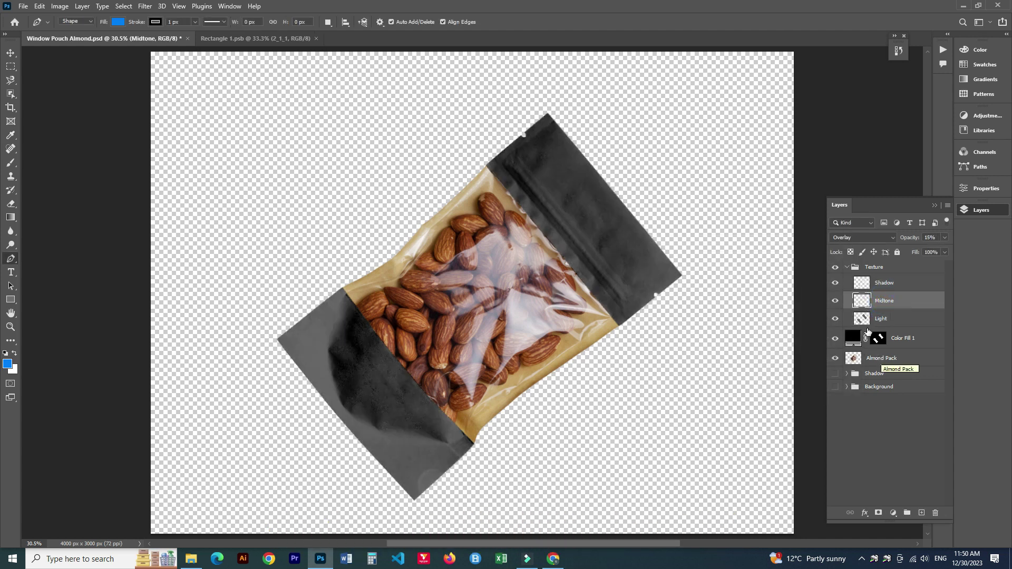
click(850, 338)
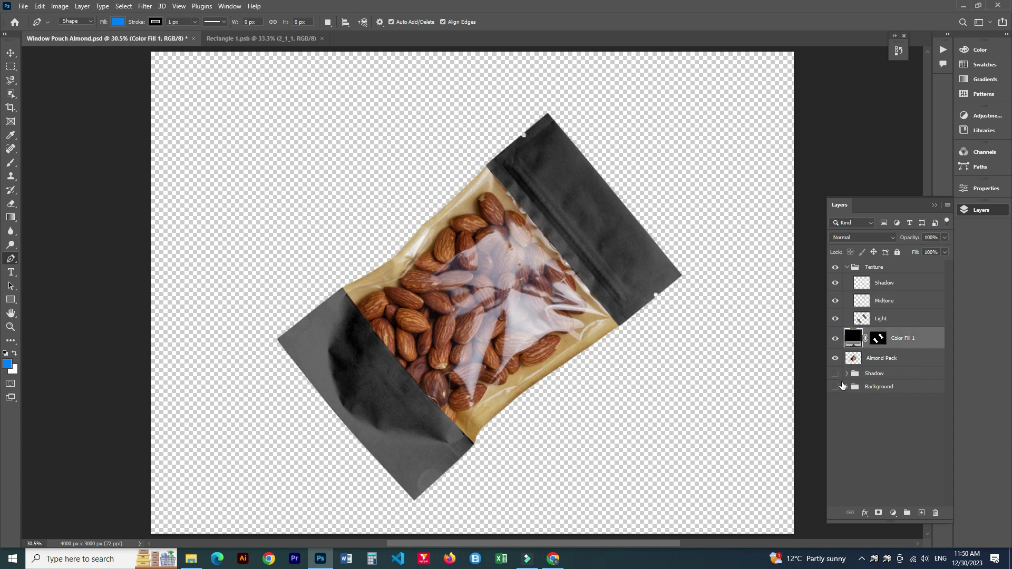
double_click(853, 338)
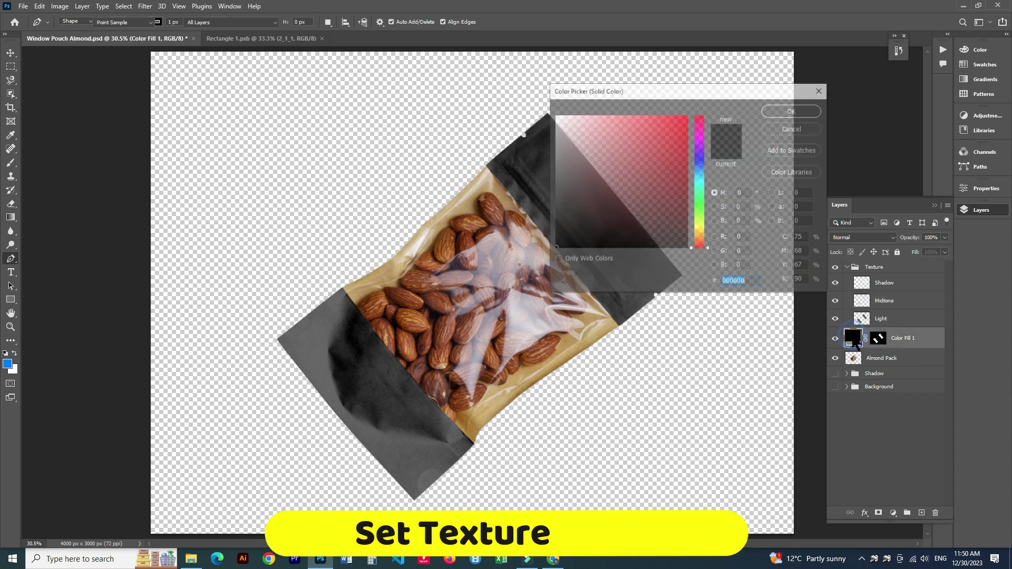
click(624, 165)
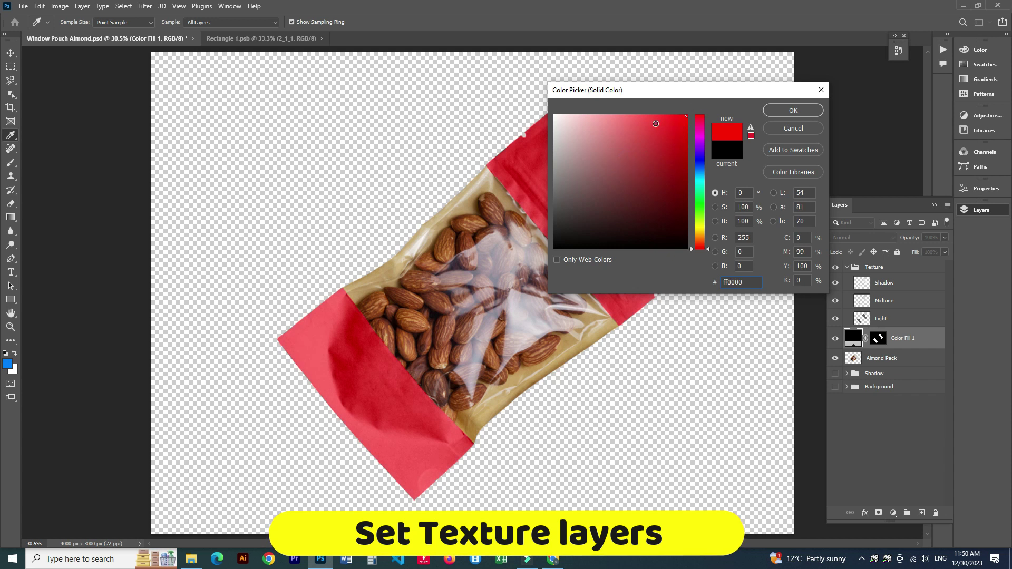
drag(707, 121, 708, 186)
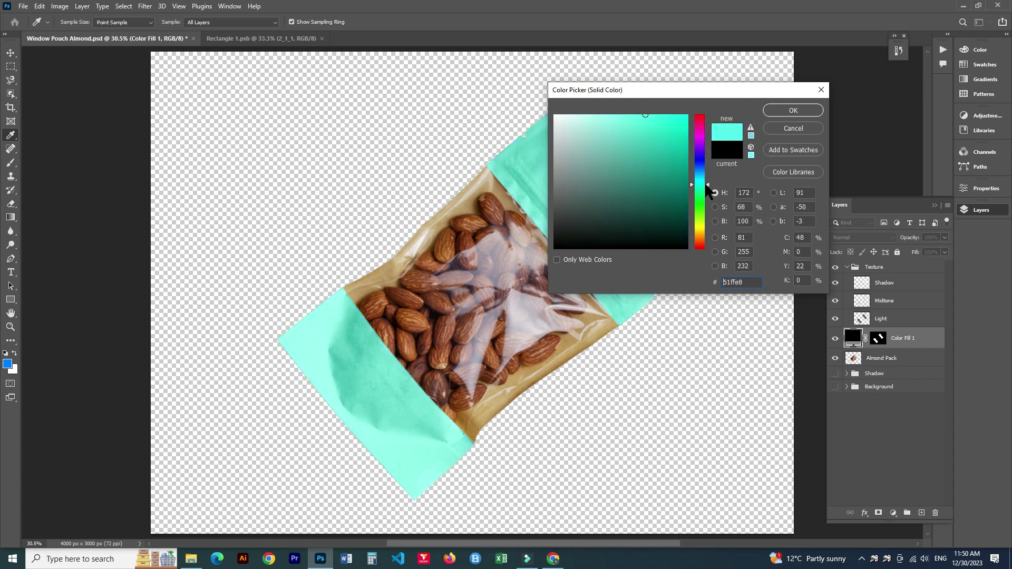
click(795, 108)
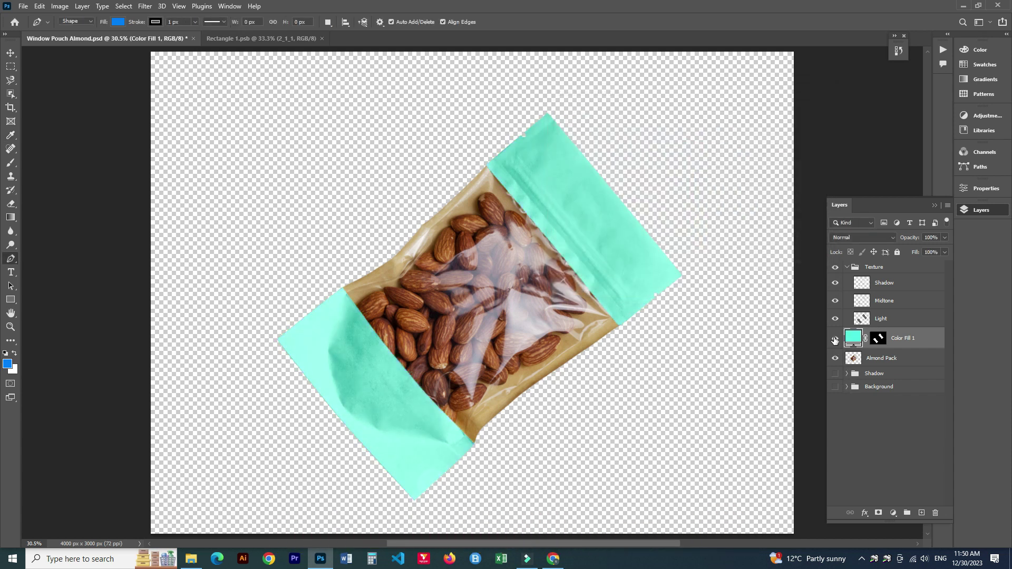
click(835, 339)
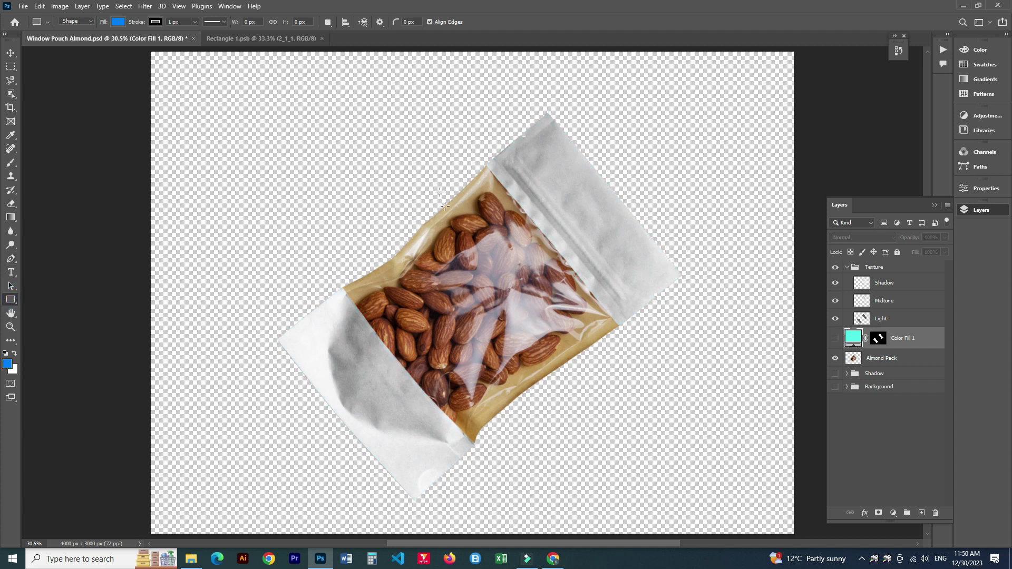
Draw a tall blue rectangle over the pouch and name its layer 'Your Design'
mouse_move(405, 122)
mouse_down()
mouse_move(606, 521)
mouse_move(618, 510)
mouse_up()
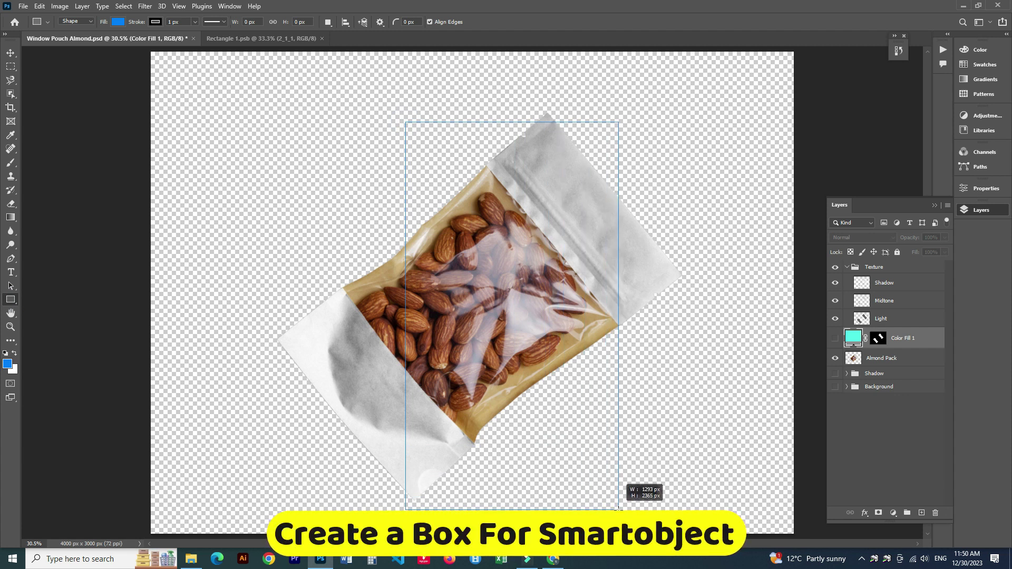
drag(618, 510, 621, 517)
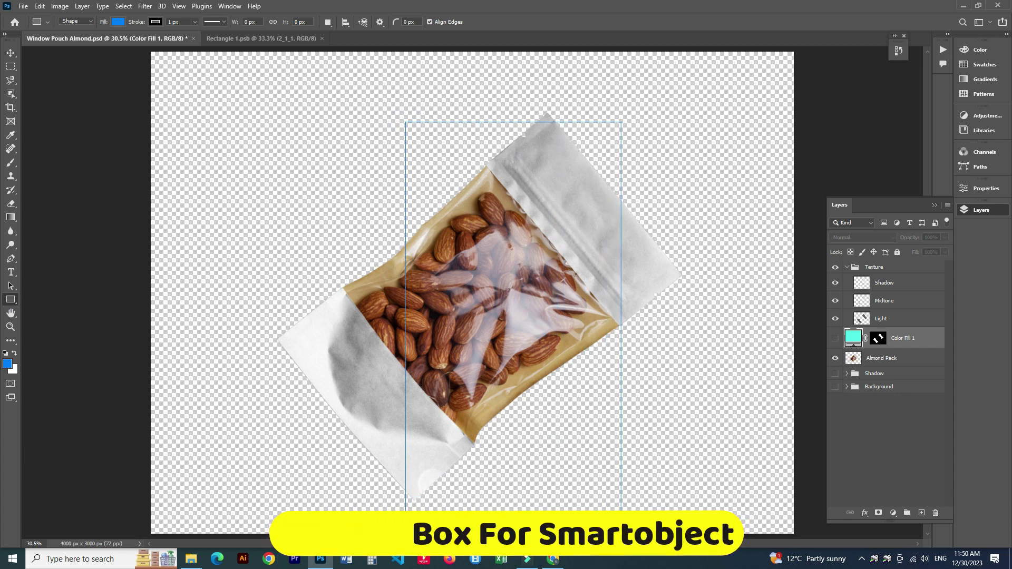
click(972, 213)
text(Your Design)
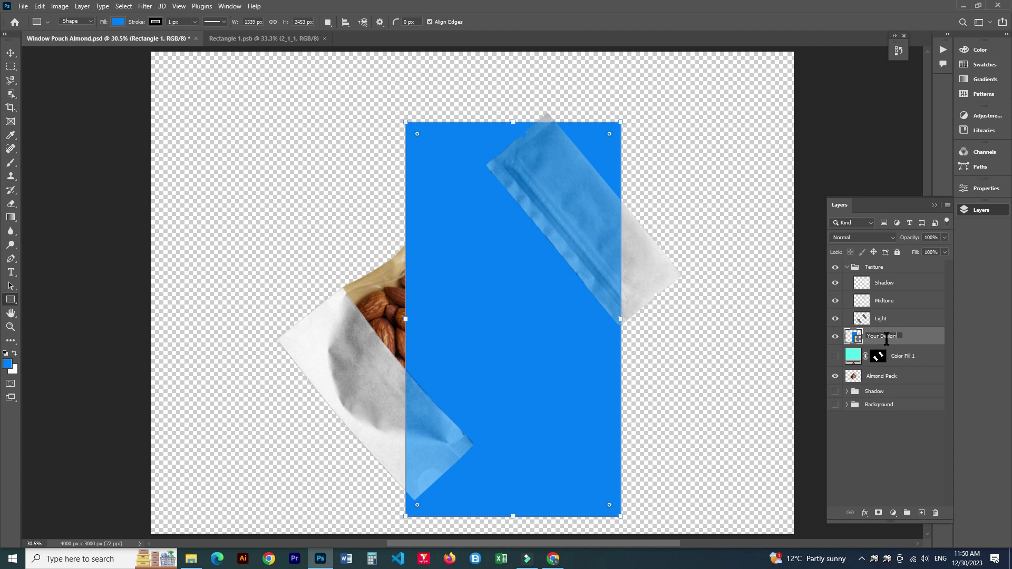
key(Return)
Convert the Your Design layer to a smart object and begin transforming it
right_click(886, 336)
click(831, 248)
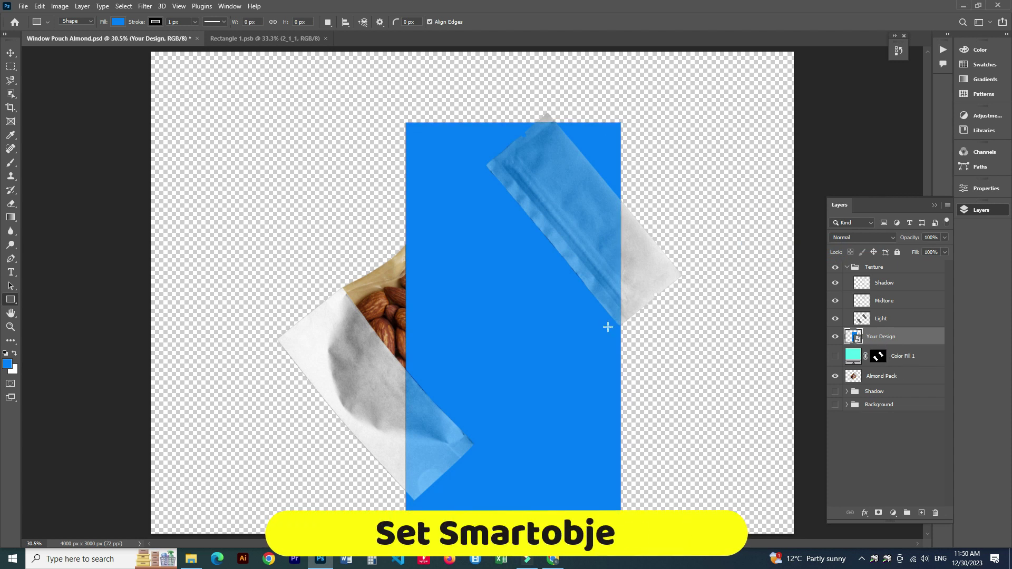
key(ctrl+t)
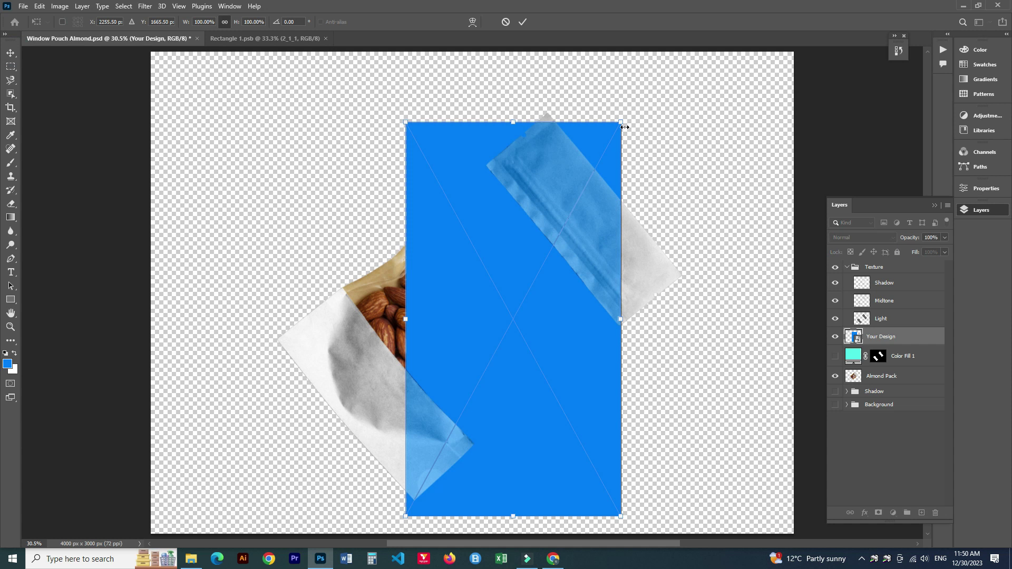
Rotate, move and narrow Your Design so it fits over the pouch
mouse_move(629, 112)
mouse_down()
mouse_move(718, 270)
mouse_move(730, 260)
mouse_up()
drag(594, 328, 562, 311)
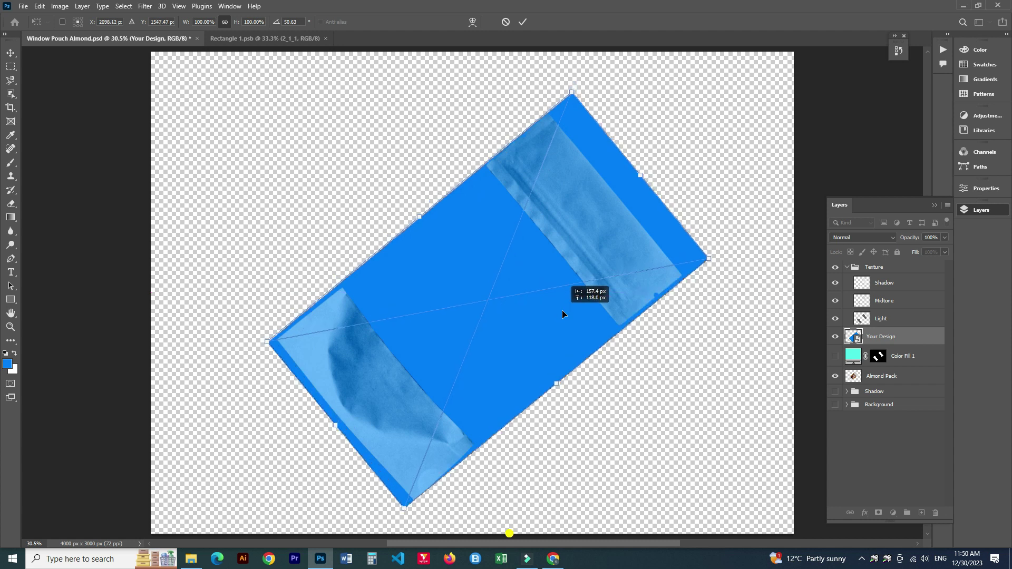
drag(639, 175, 624, 194)
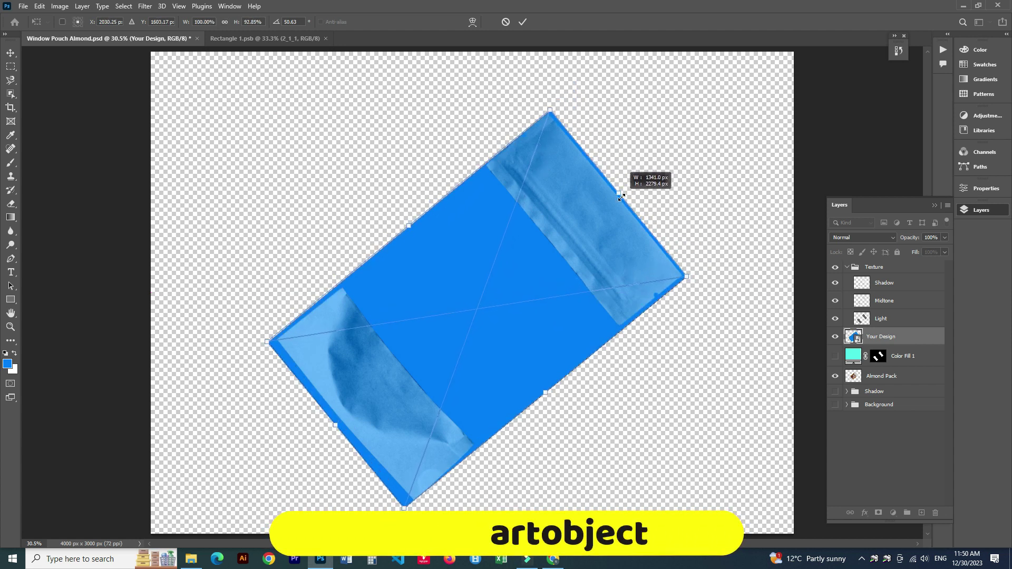
drag(624, 194, 618, 194)
drag(336, 431, 341, 428)
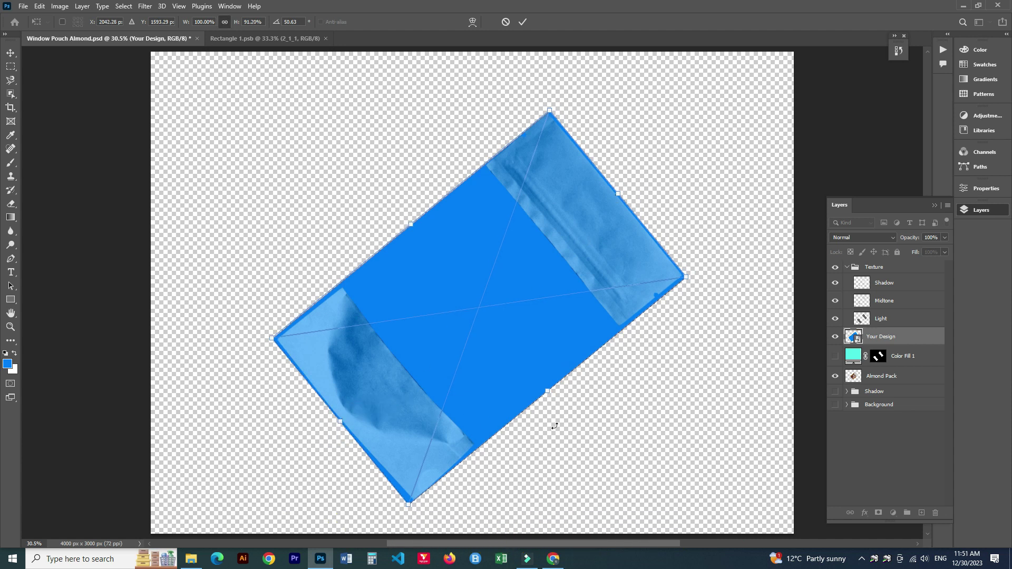
key(Return)
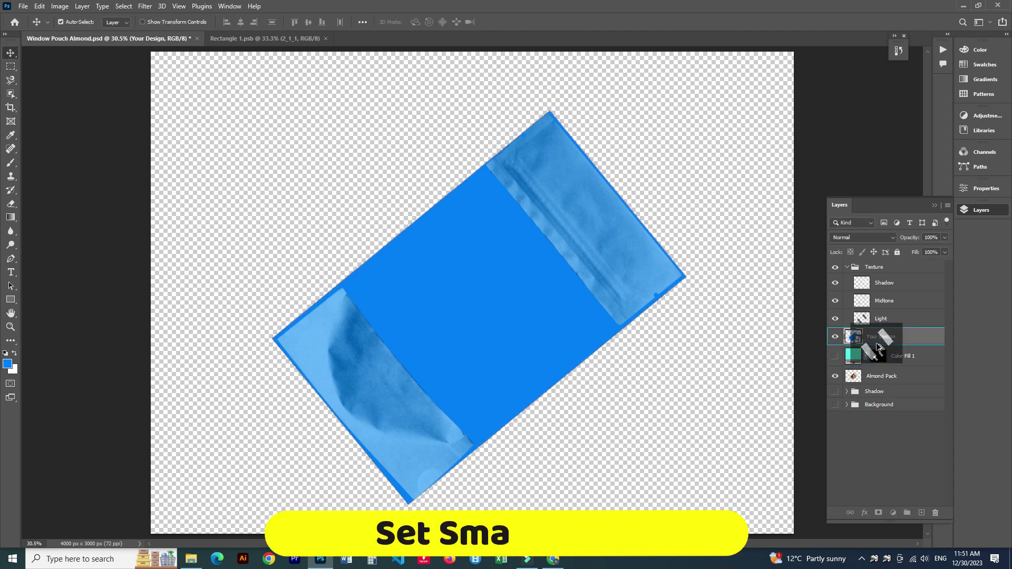
Copy the colour fill's mask onto Your Design, open its contents, and refresh the Downloads folder
alt+drag(878, 356, 878, 337)
double_click(855, 338)
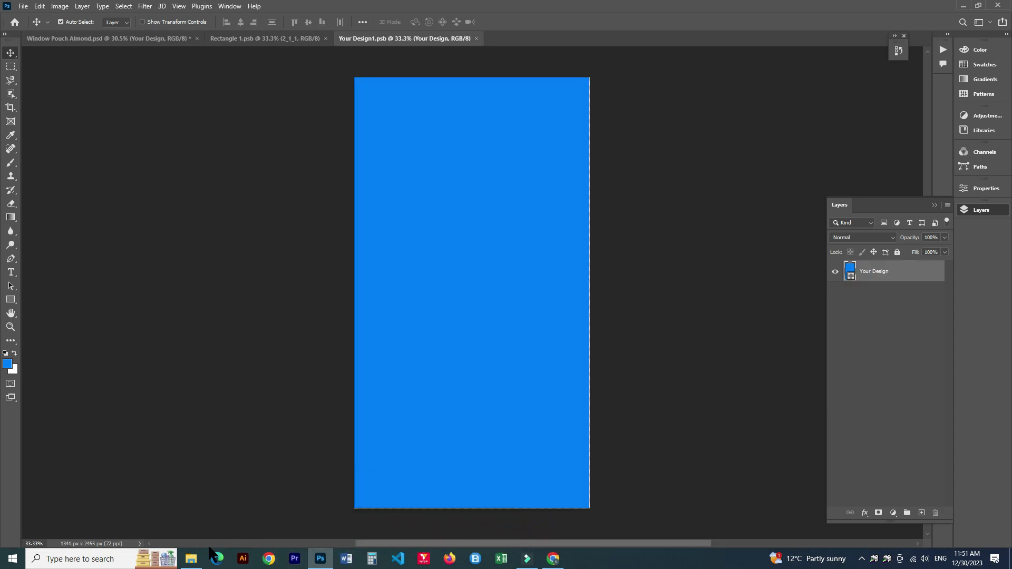
click(192, 560)
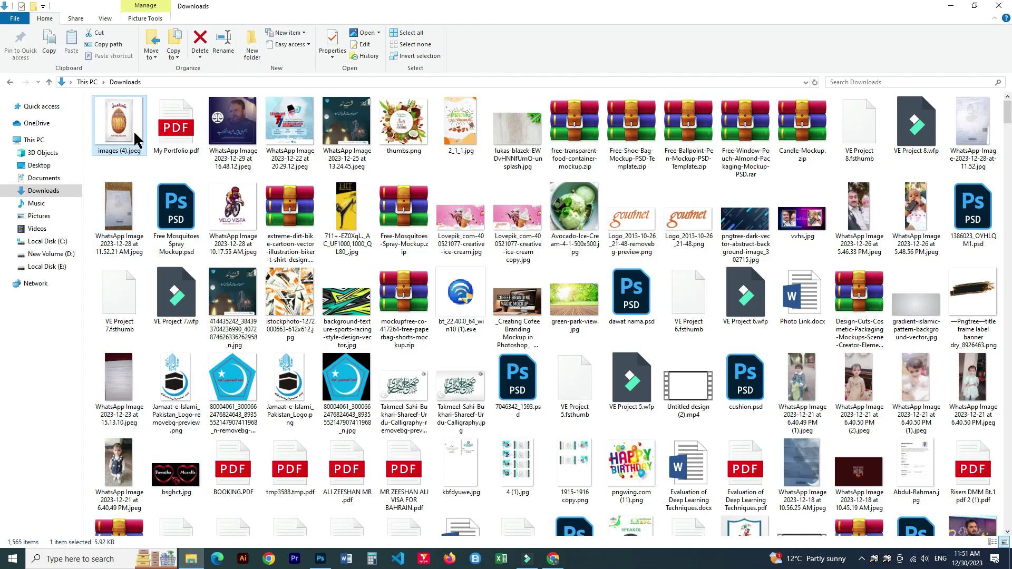
right_click(186, 164)
click(211, 205)
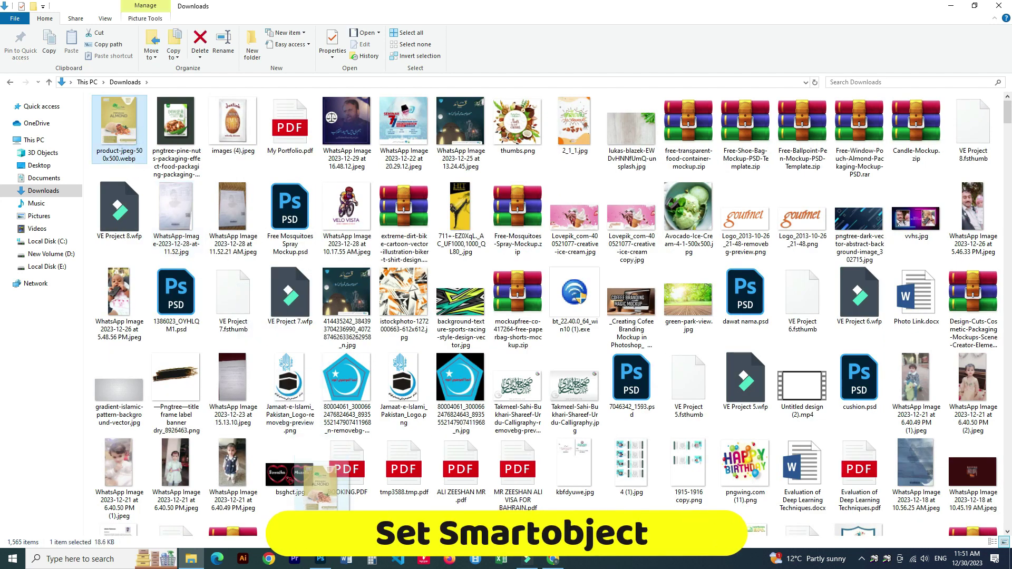
Drag images (4).jpeg from Downloads into the design after a rejected webp placement
click(321, 561)
drag(321, 565, 467, 428)
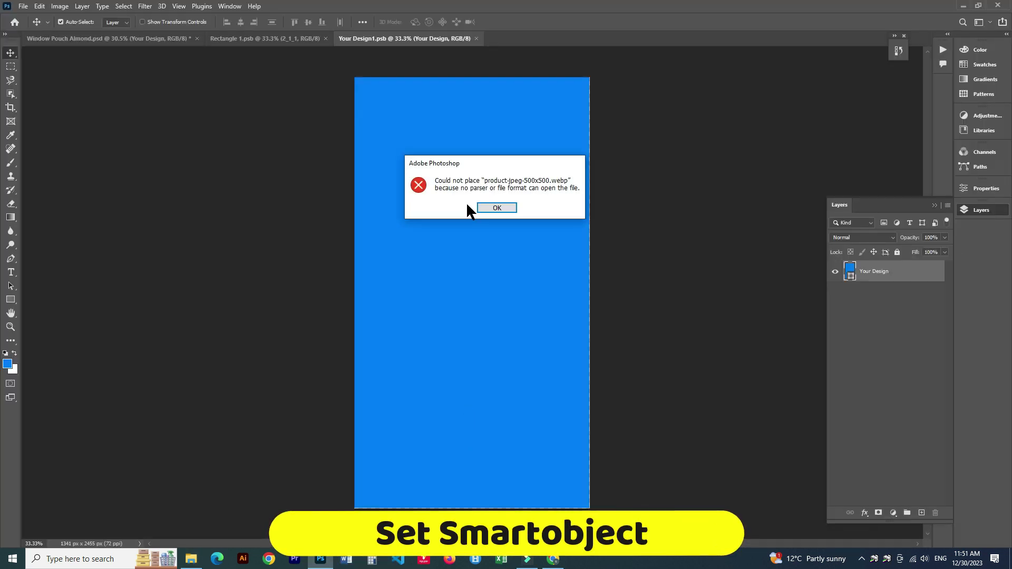
click(498, 211)
click(192, 560)
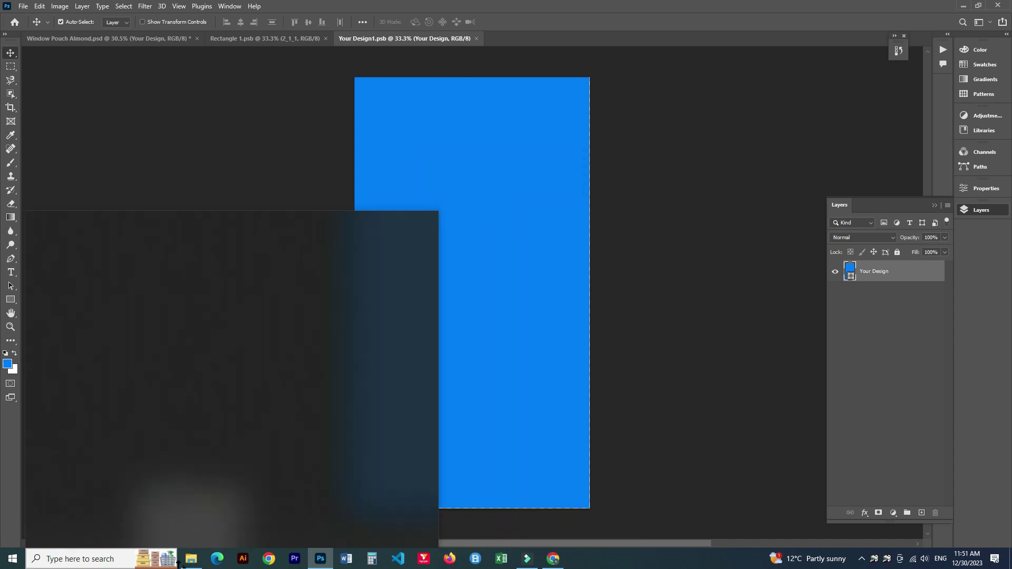
click(213, 142)
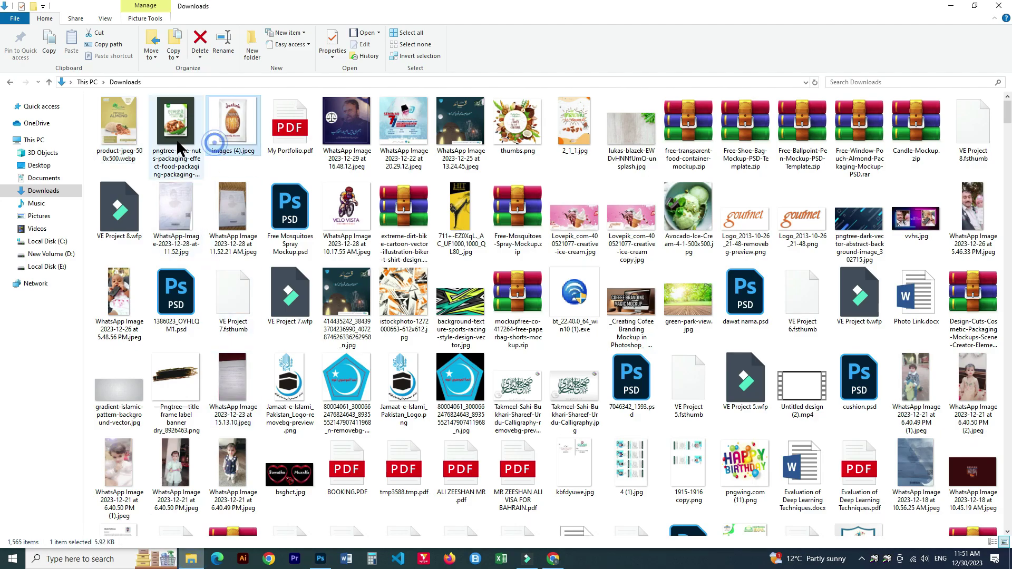
drag(176, 132, 316, 557)
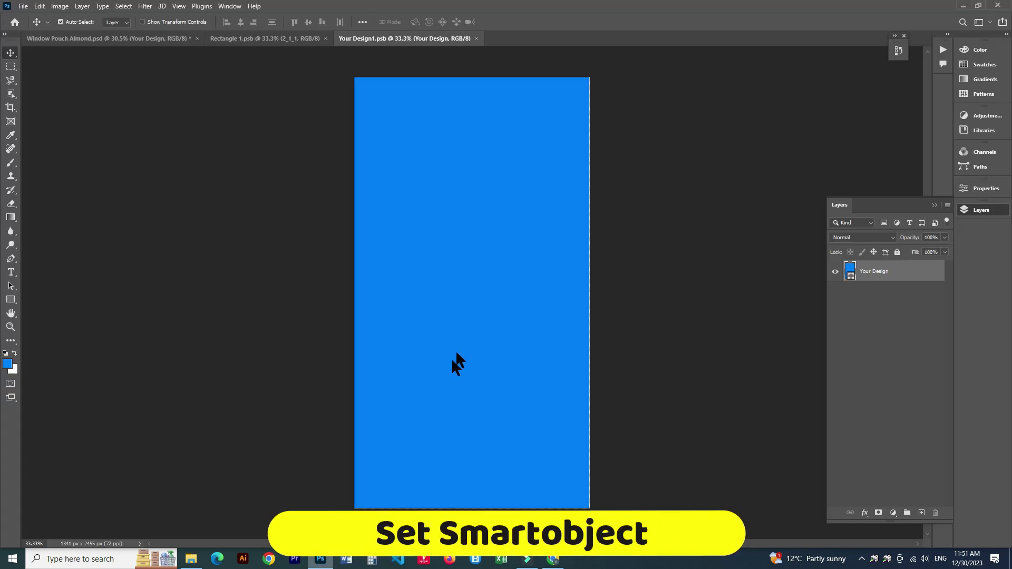
Place the pine-nuts packaging image and enlarge it to cover the design
mouse_move(316, 558)
mouse_down()
mouse_move(464, 337)
mouse_move(507, 516)
mouse_up()
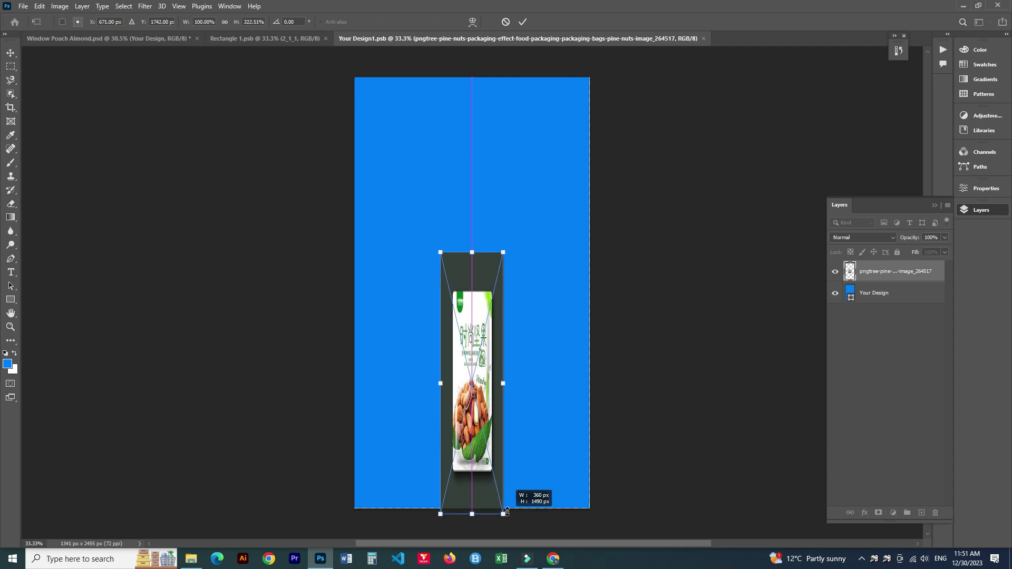
drag(507, 512, 530, 533)
scroll(471, 286, down, 2)
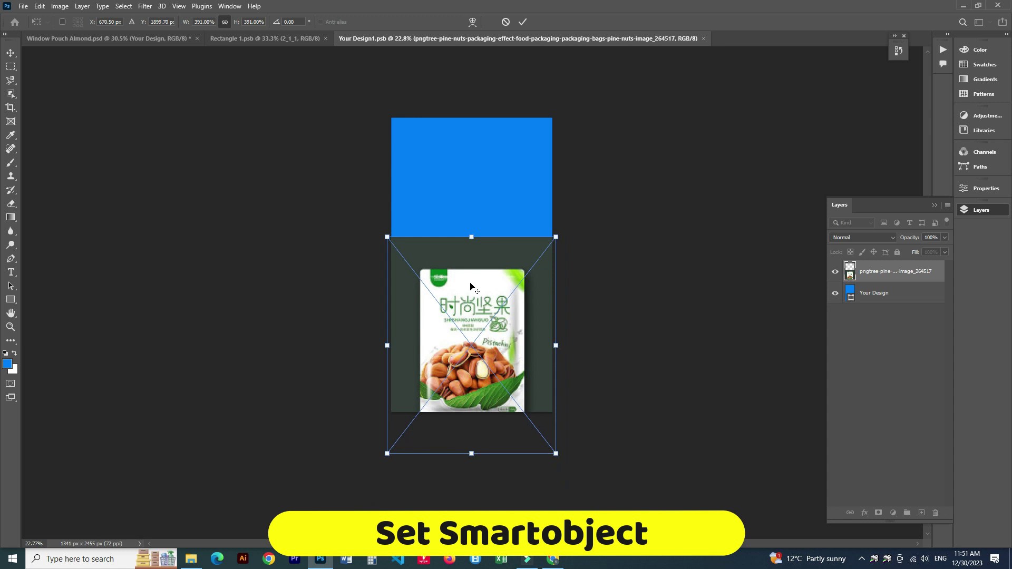
mouse_move(471, 237)
mouse_down()
mouse_move(476, 30)
mouse_move(476, 64)
mouse_up()
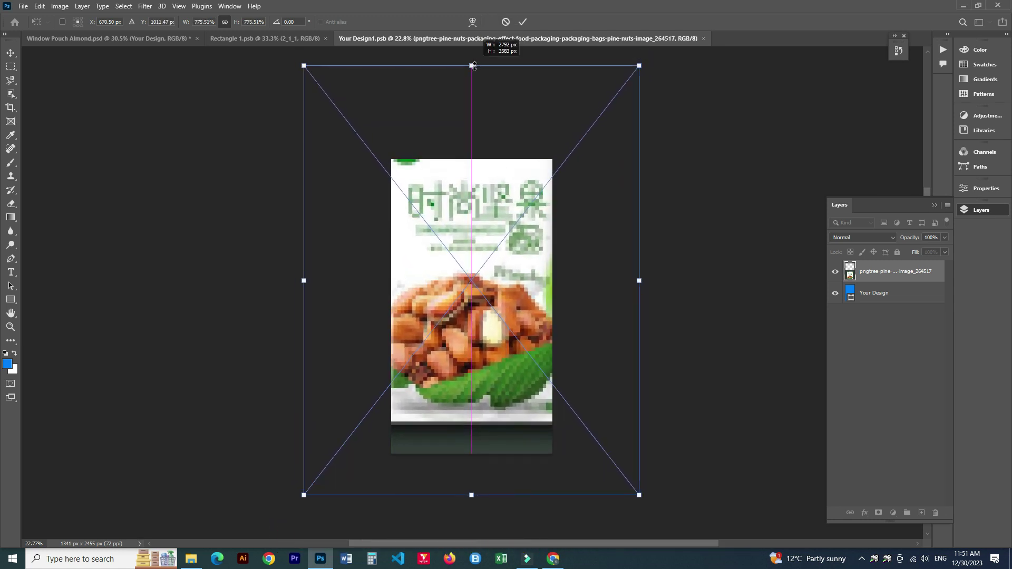
key(Return)
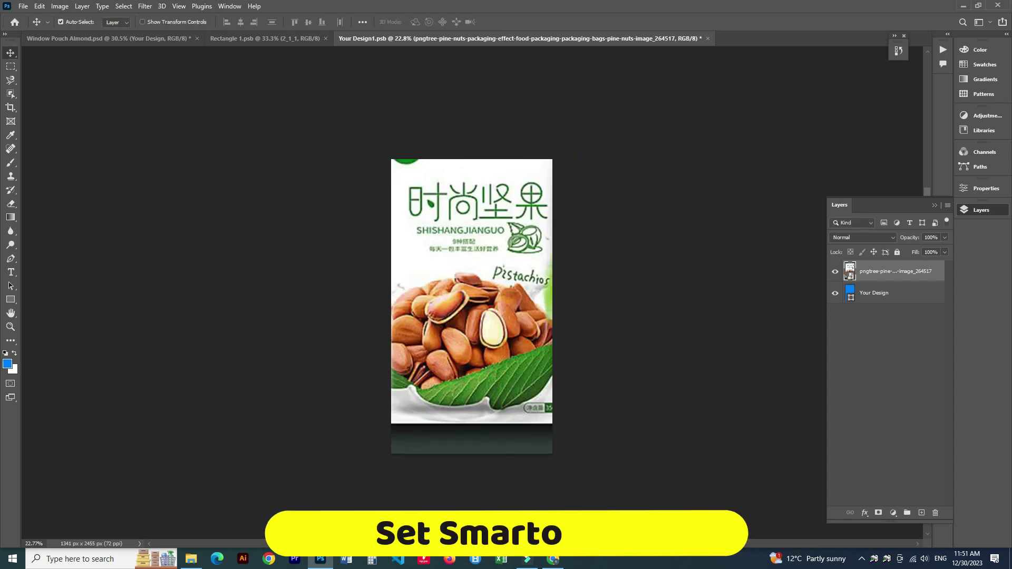
Shift the packaging image slightly down into place and save the smart object contents
key(ctrl+t)
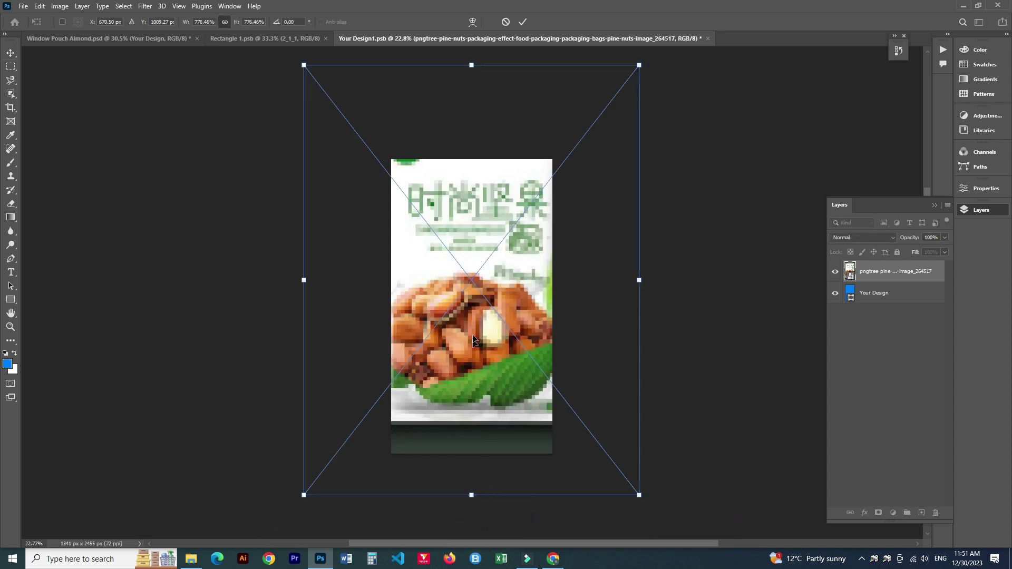
drag(472, 338, 467, 359)
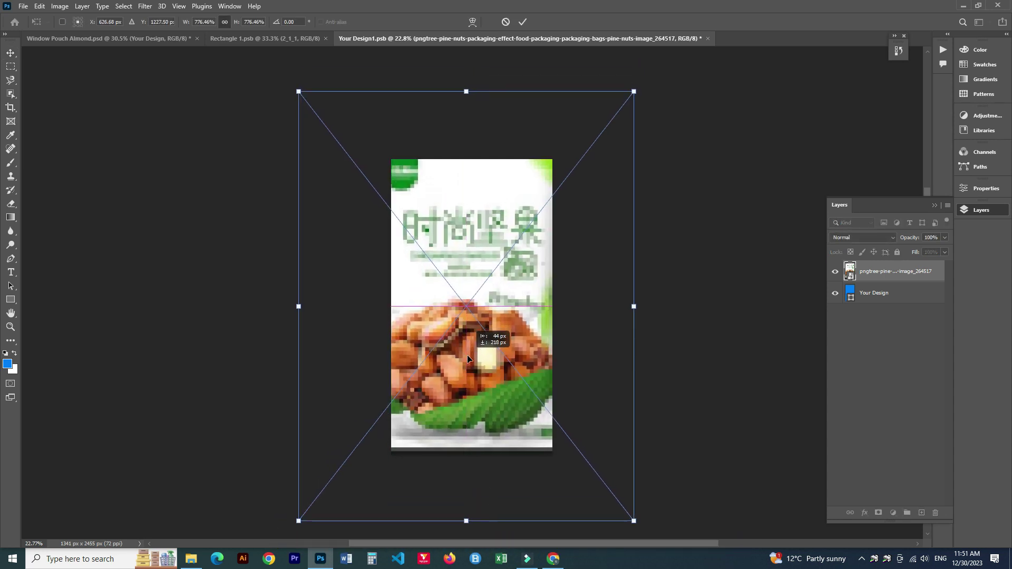
drag(468, 356, 472, 359)
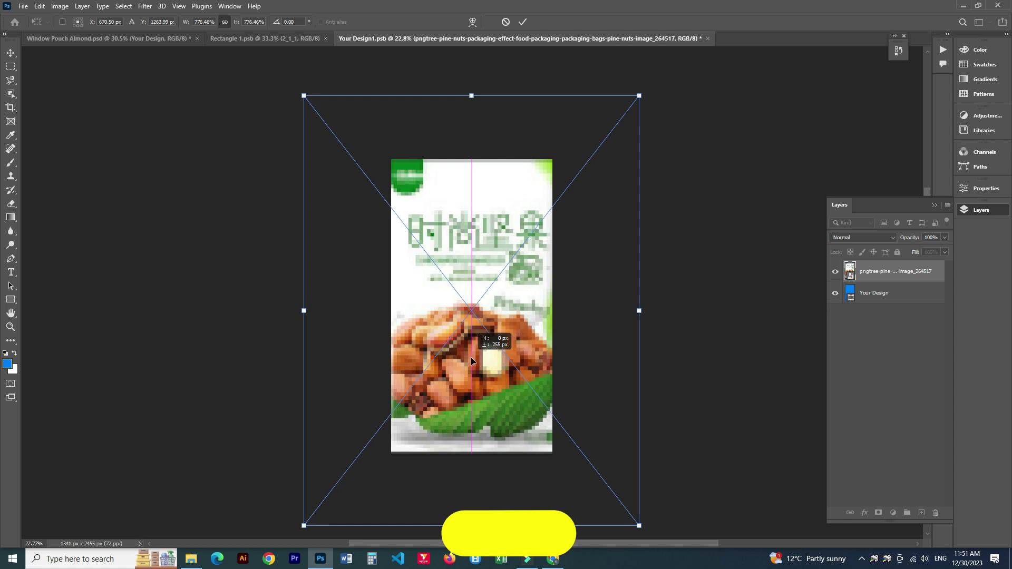
key(Return)
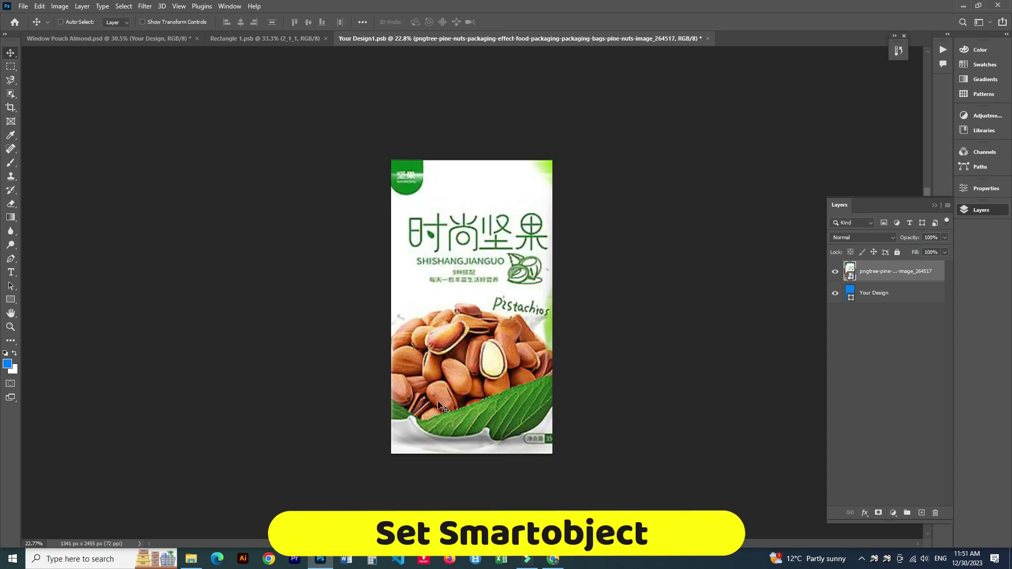
key(ctrl+s)
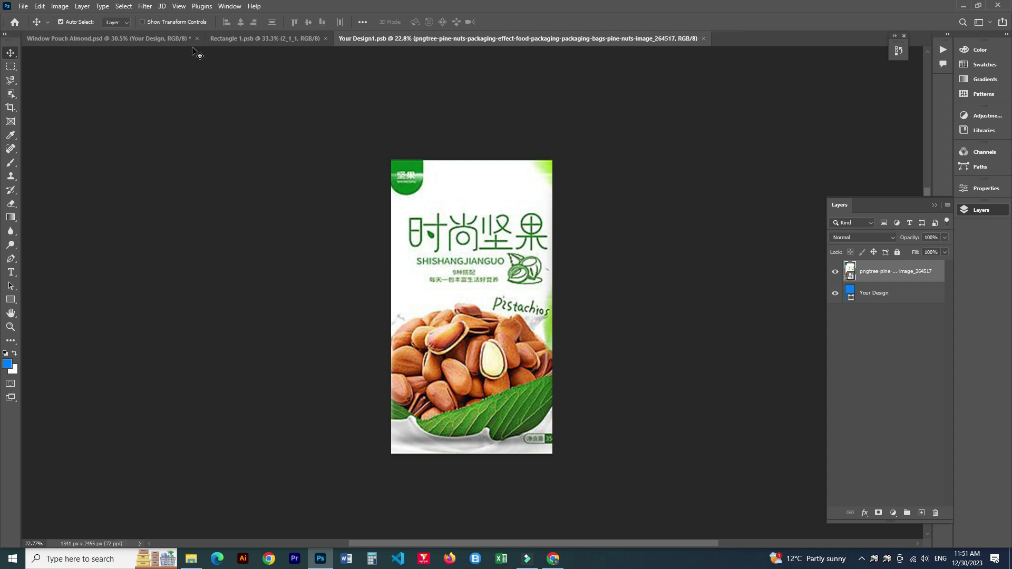
In Window Pouch Almond.psd, turn on the Shadow and Background groups behind the pouch
click(162, 42)
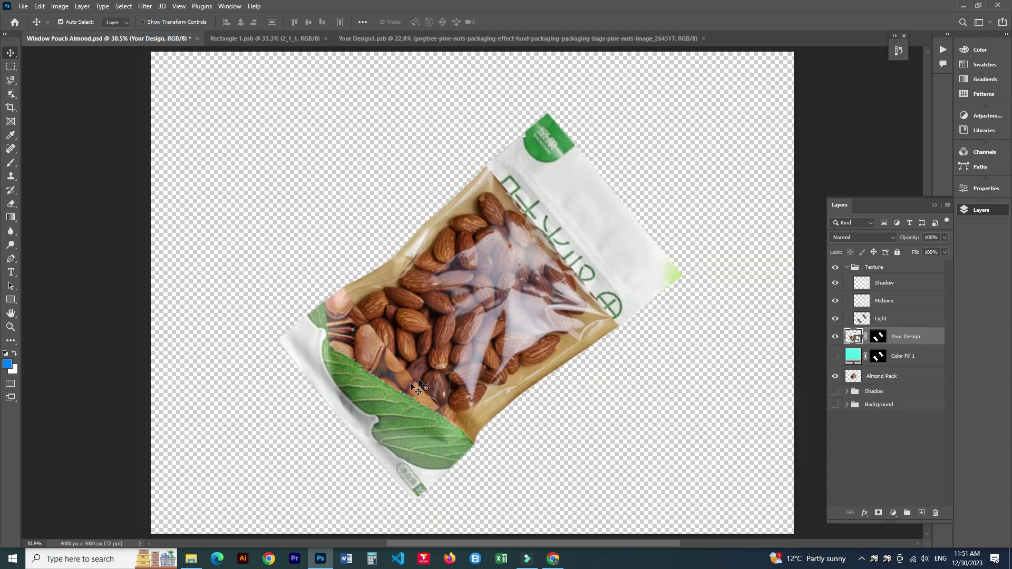
scroll(468, 388, down, 2)
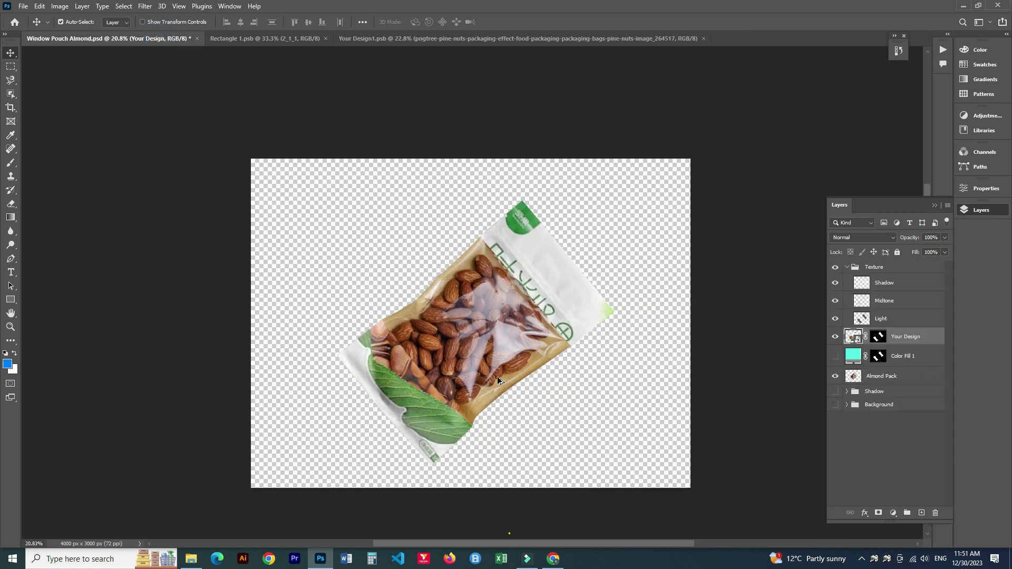
click(836, 392)
click(835, 405)
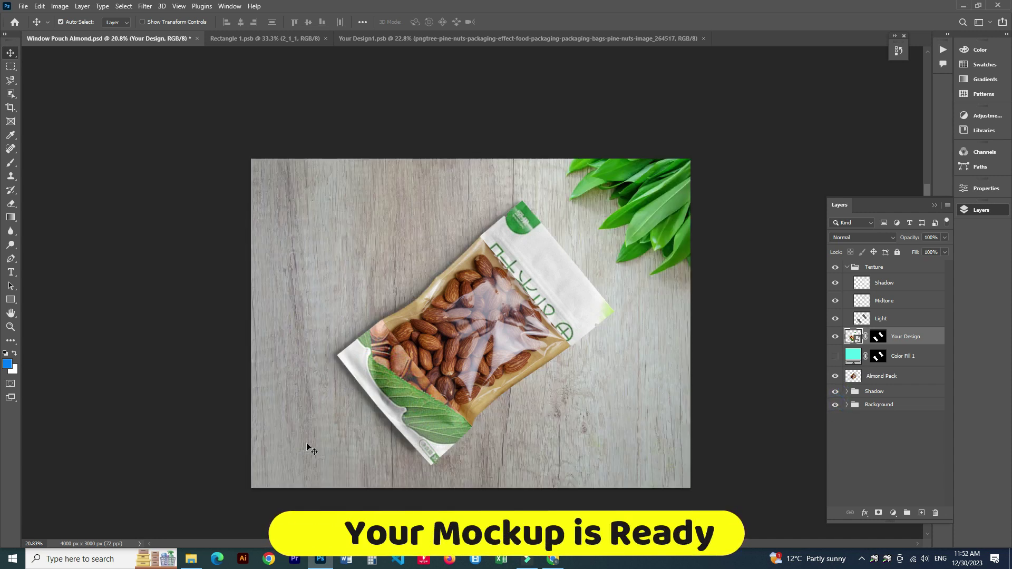
scroll(548, 396, up, 3)
scroll(548, 396, up, 2)
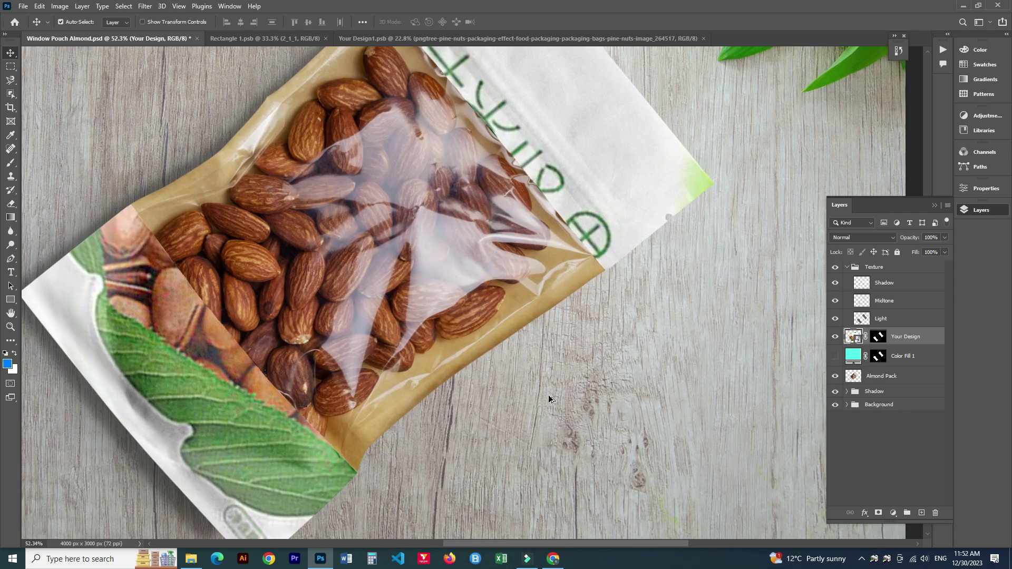
scroll(548, 399, down, 3)
scroll(549, 399, up, 3)
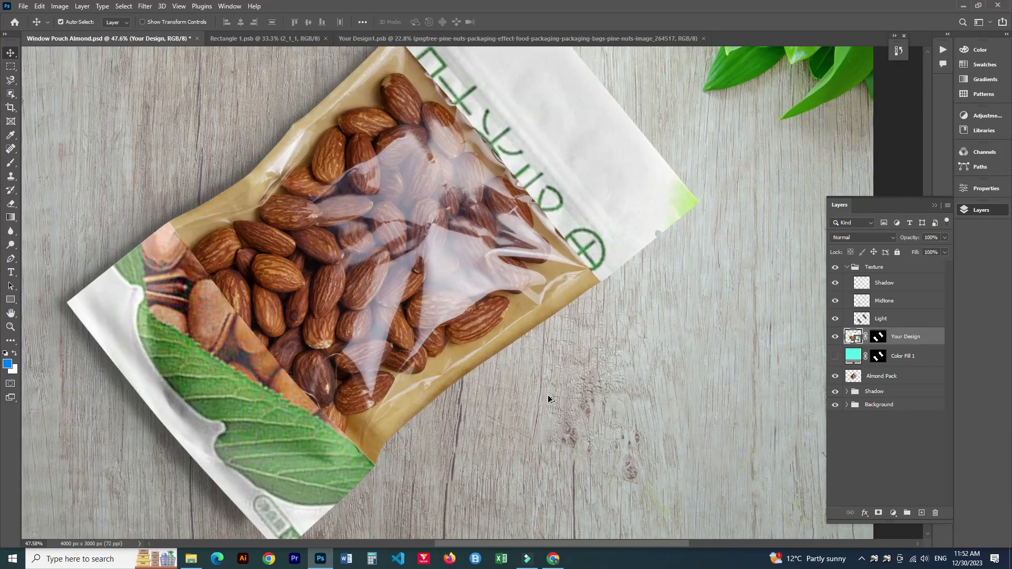
scroll(548, 400, down, 3)
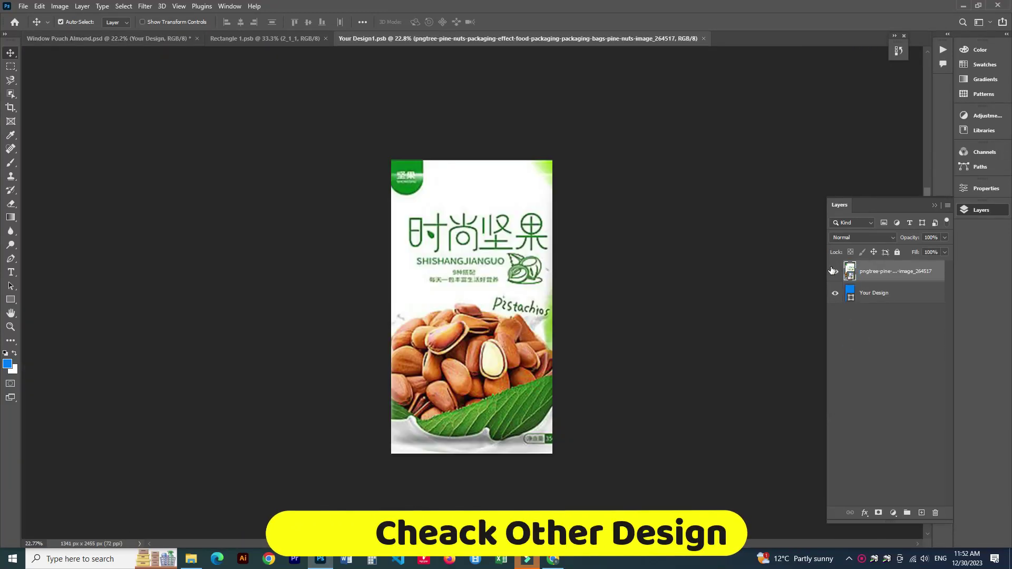
Hide the pine-nut image and change the Your Design fill colour to orange
click(835, 271)
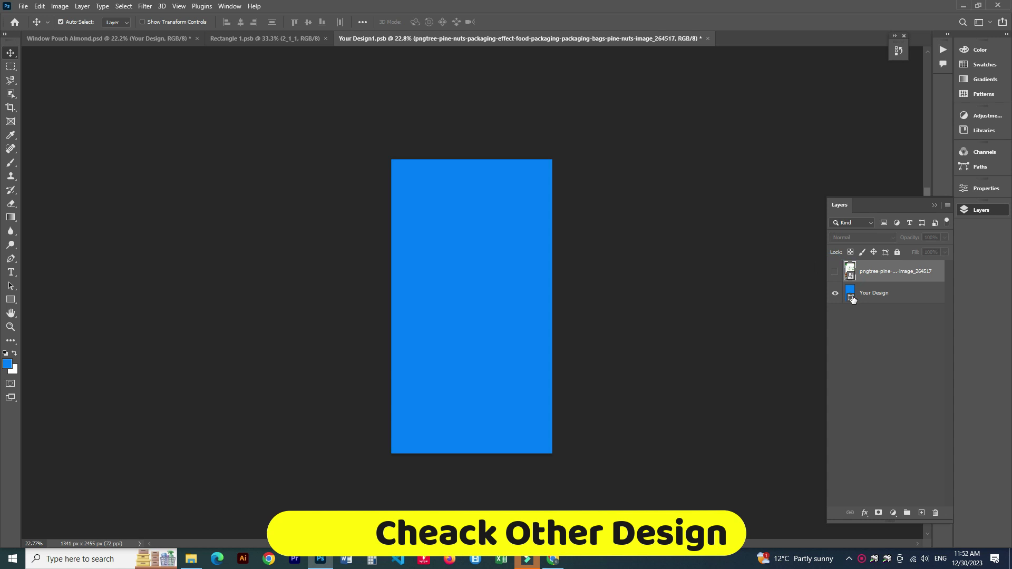
double_click(851, 296)
click(701, 148)
mouse_move(706, 218)
mouse_down()
mouse_move(701, 210)
mouse_move(701, 239)
mouse_up()
click(632, 115)
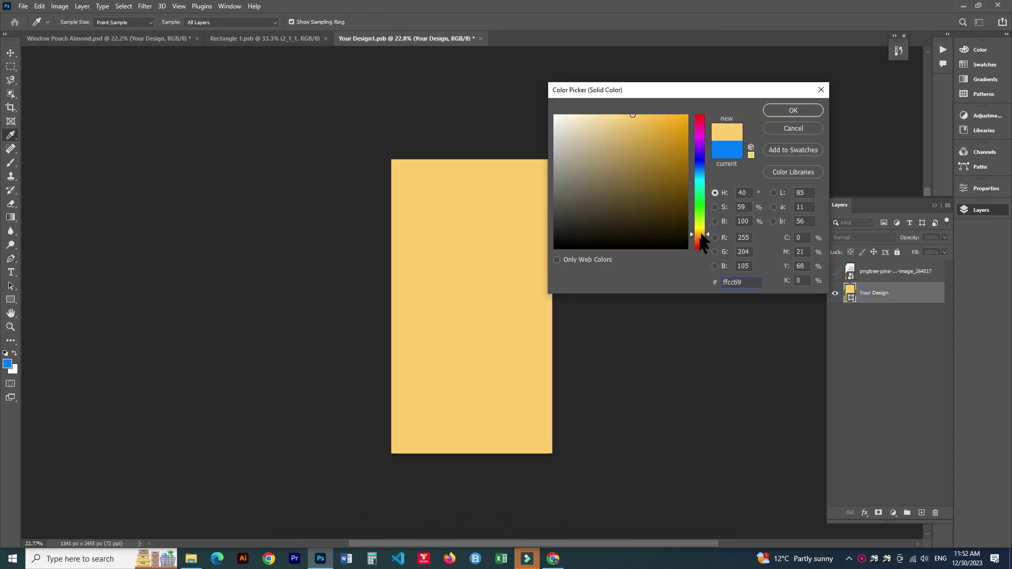
click(794, 111)
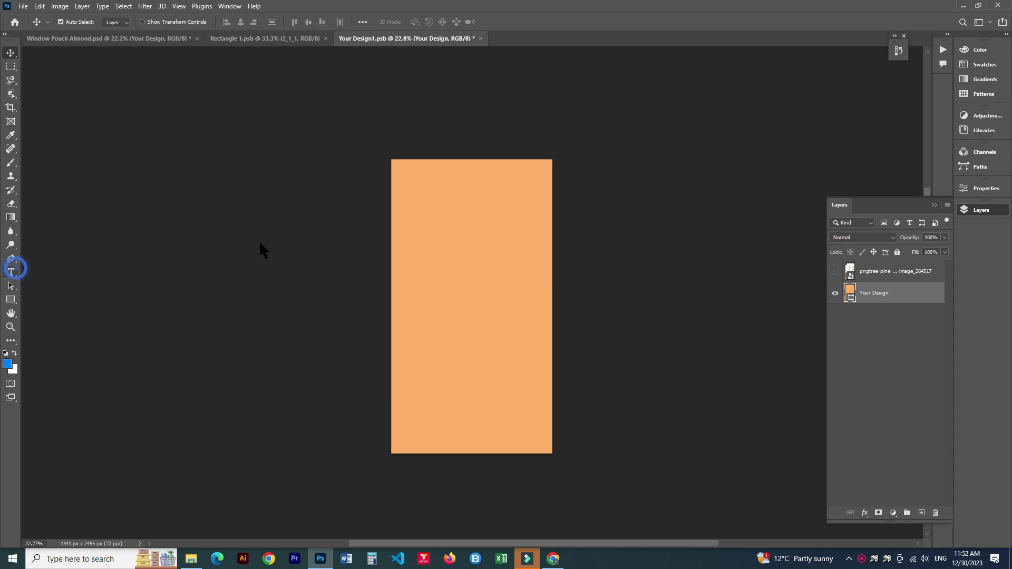
Delete a placeholder text layer and start a new text layer near the top
click(441, 205)
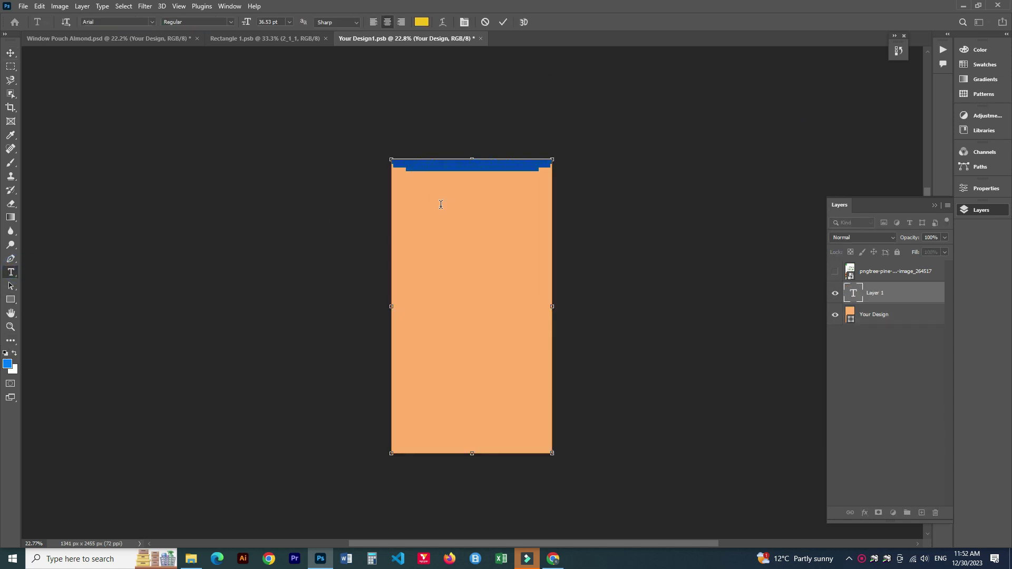
click(11, 53)
click(903, 294)
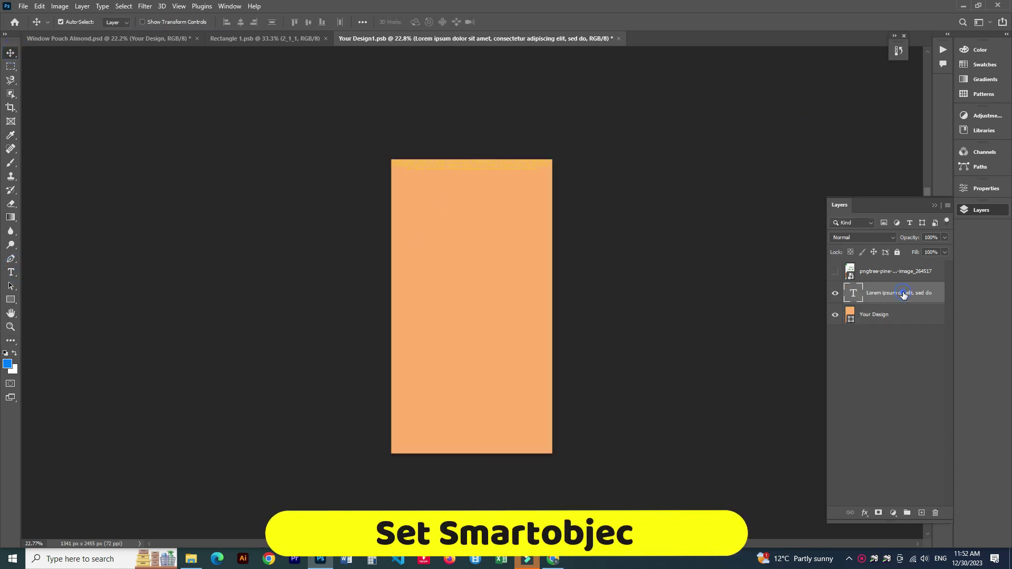
key(Delete)
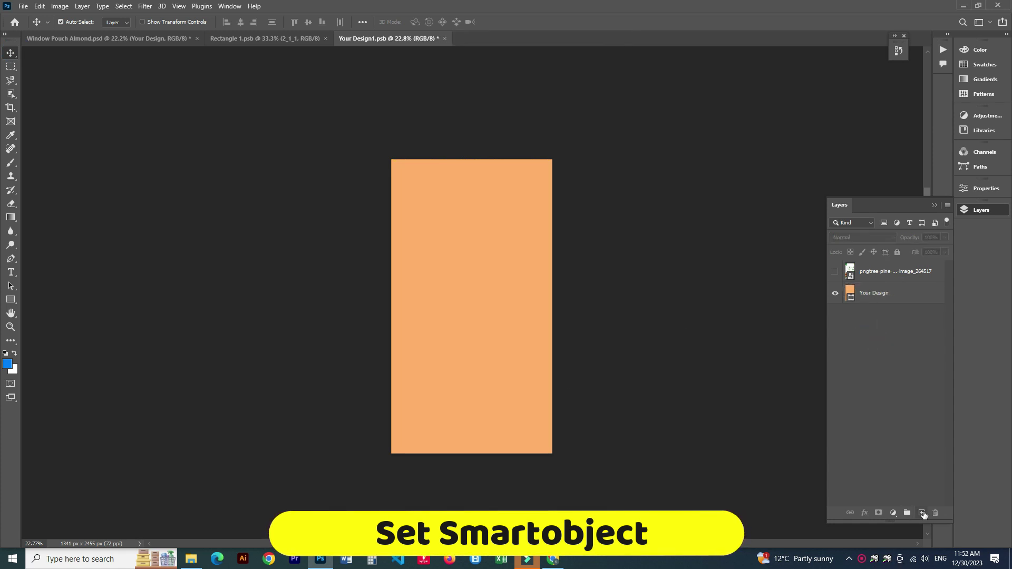
click(10, 272)
click(430, 214)
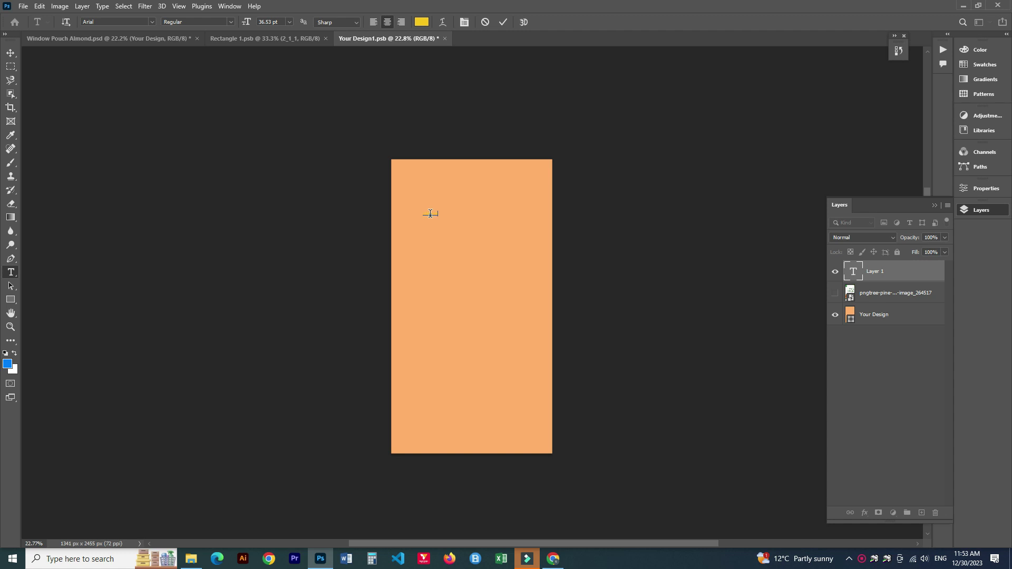
Type 'Almond', enlarge and centre it at the top, and colour it red
text(Almond)
drag(437, 216, 543, 287)
drag(491, 259, 480, 215)
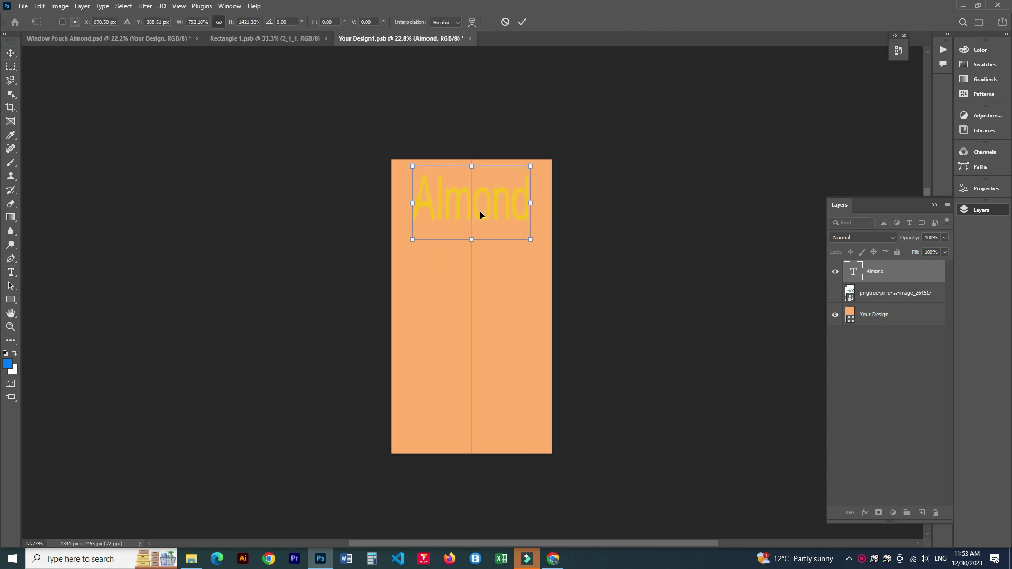
click(966, 189)
click(888, 301)
click(494, 255)
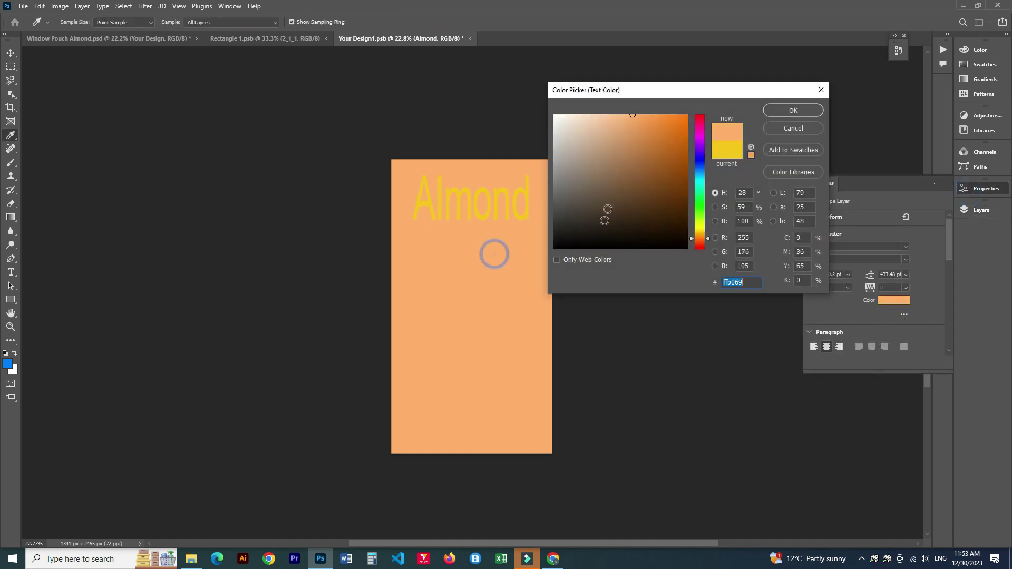
drag(701, 157, 705, 242)
click(668, 111)
click(795, 109)
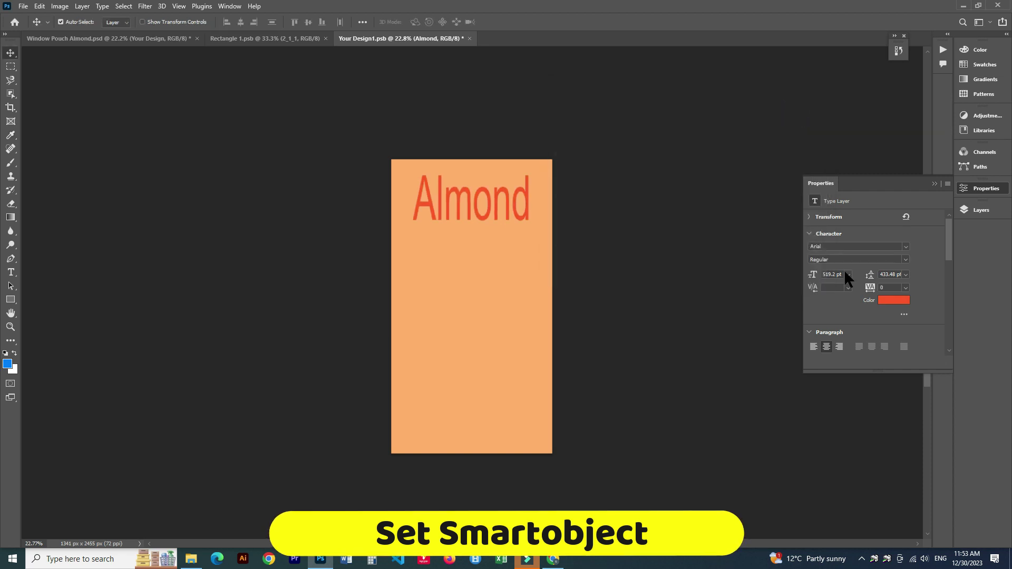
Set the Almond text to Jokerman in white and save the design file
click(848, 274)
click(906, 247)
scroll(863, 355, down, 1)
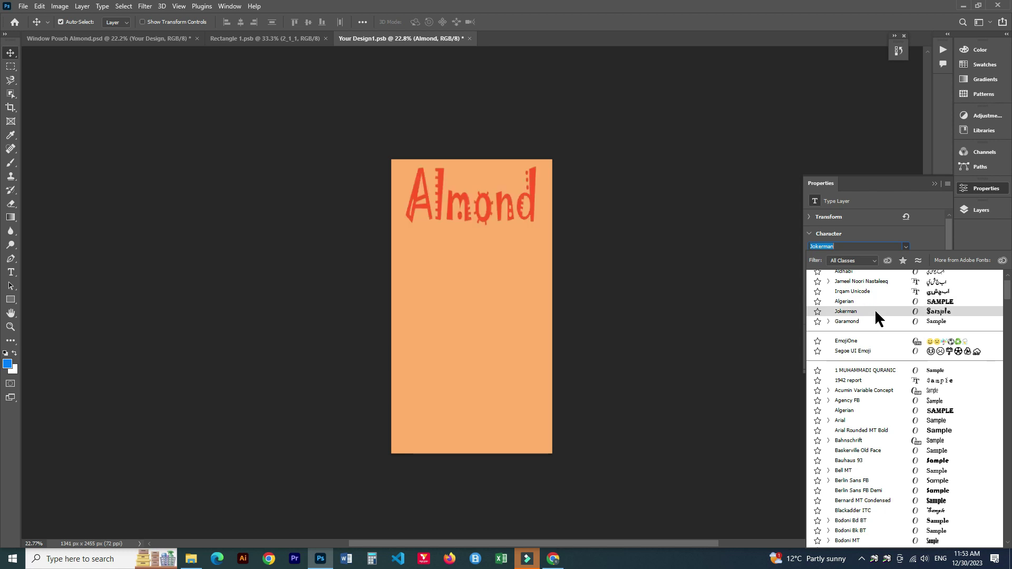
click(875, 311)
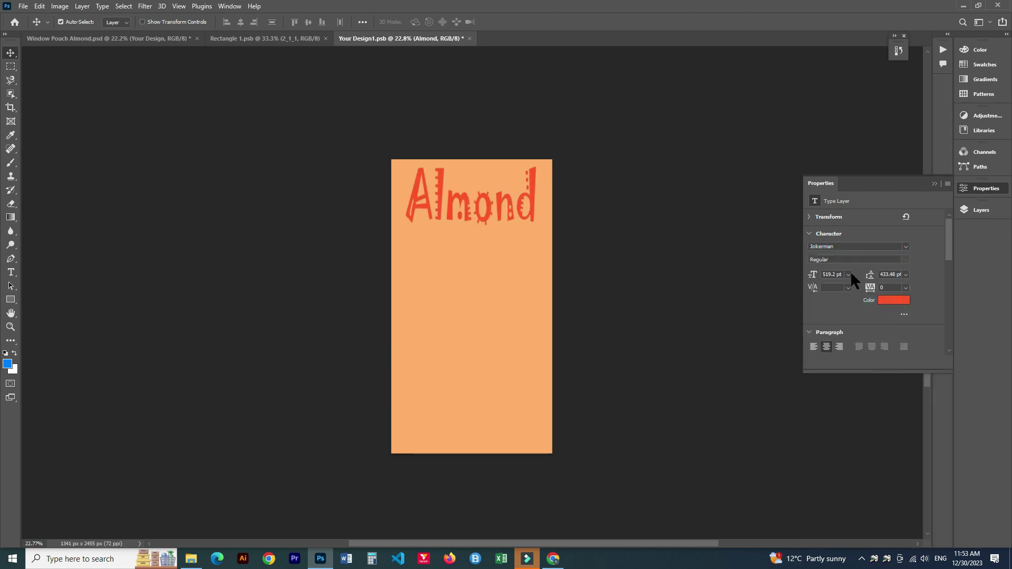
click(894, 300)
drag(562, 137, 547, 104)
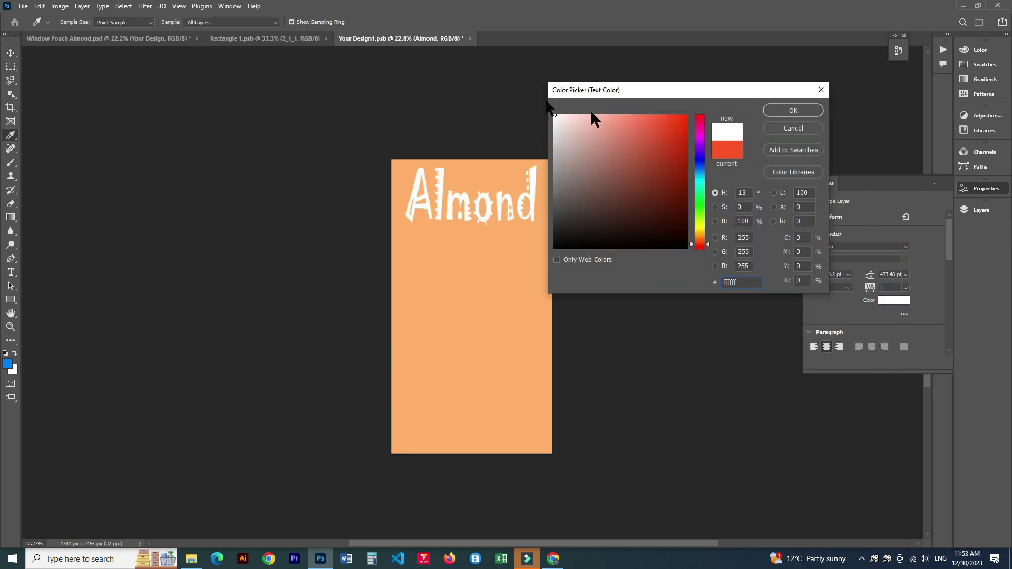
click(793, 110)
key(ctrl+s)
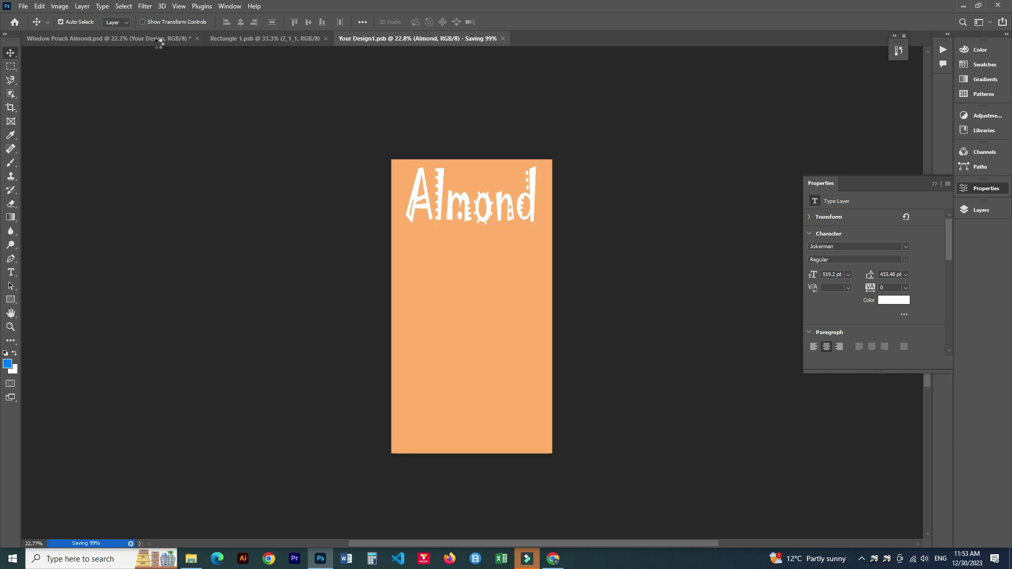
In the almond mockup, group Your Design into a folder named Smartobject
click(153, 40)
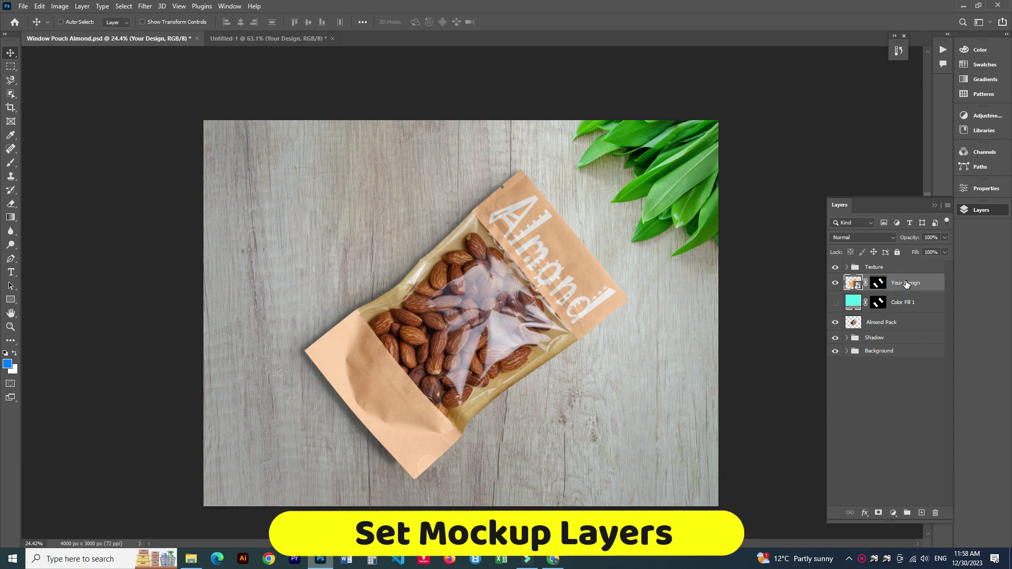
key(ctrl+g)
double_click(865, 279)
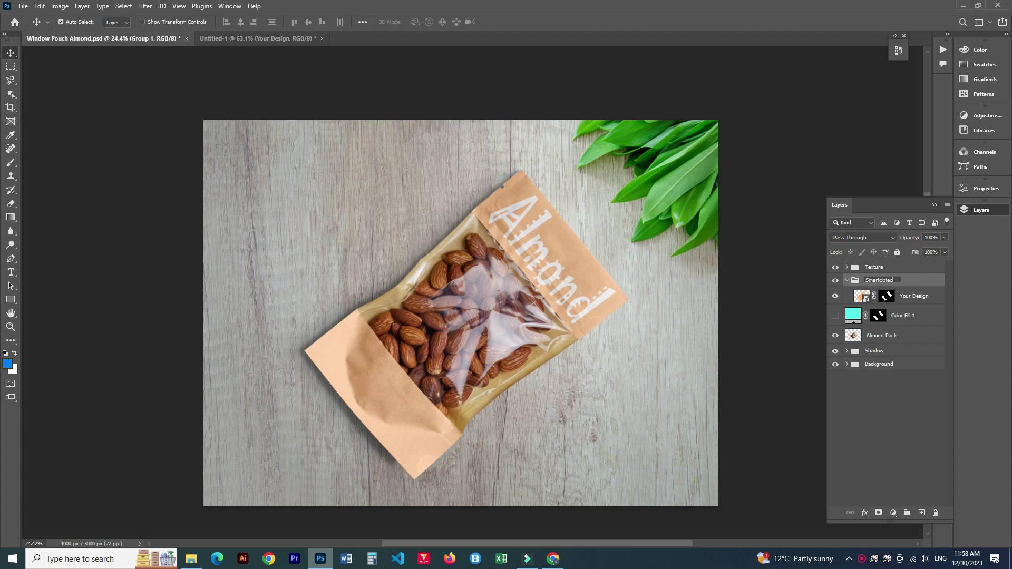
text(t)
key(Return)
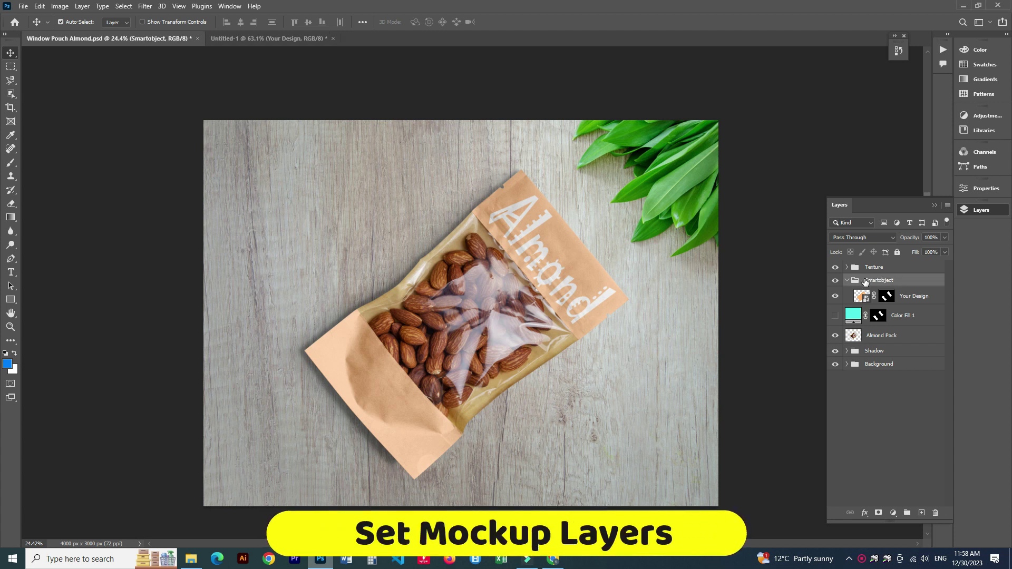
Duplicate Your Design to the top of the stack, delete its mask, and hide it
click(903, 296)
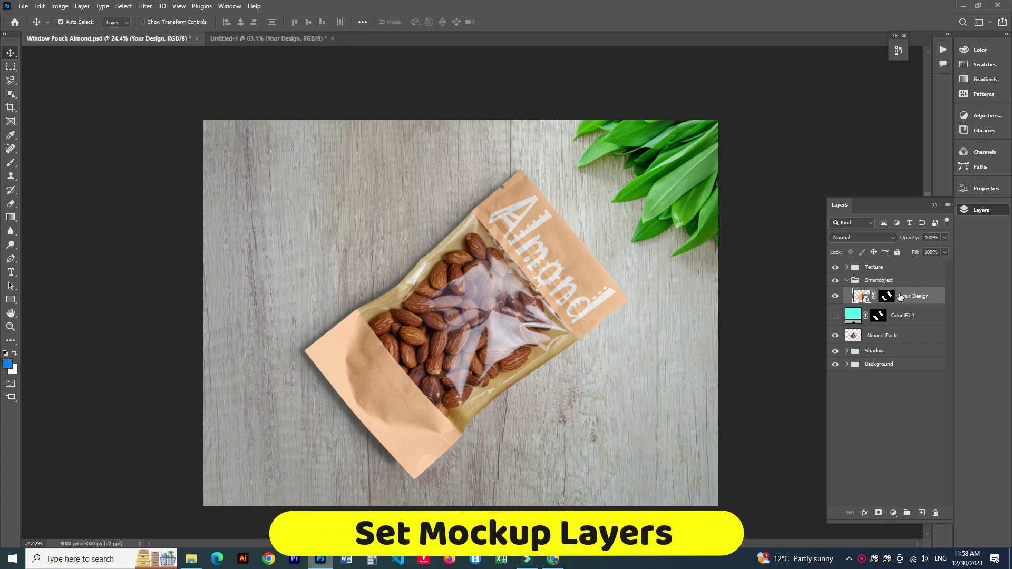
key(ctrl+j)
drag(914, 313, 871, 275)
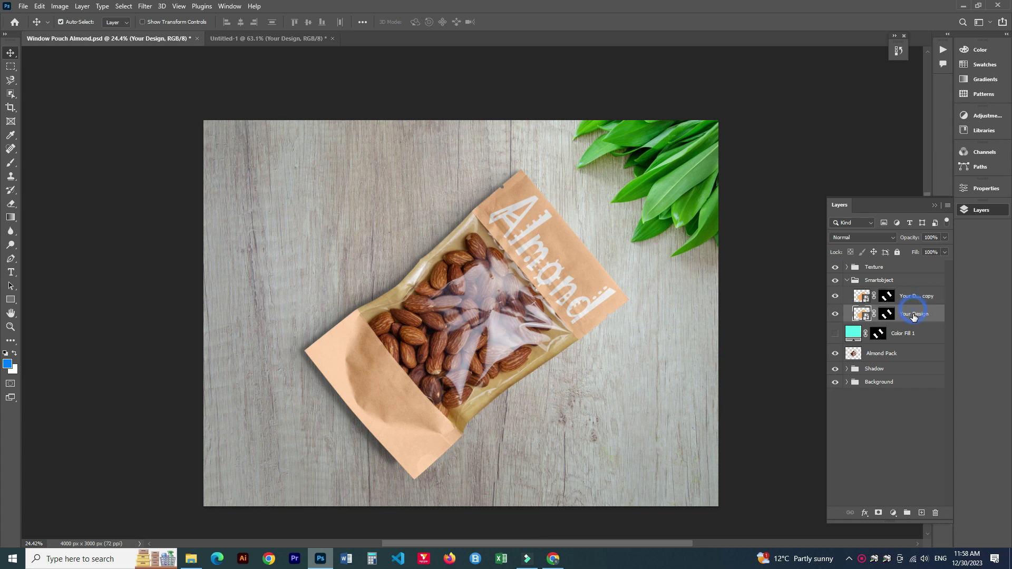
click(878, 271)
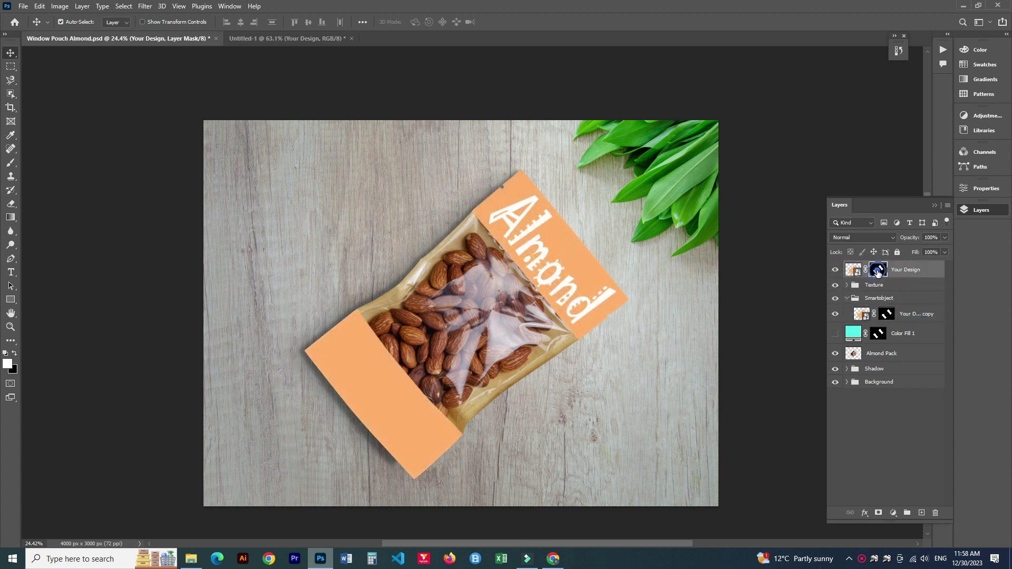
key(Delete)
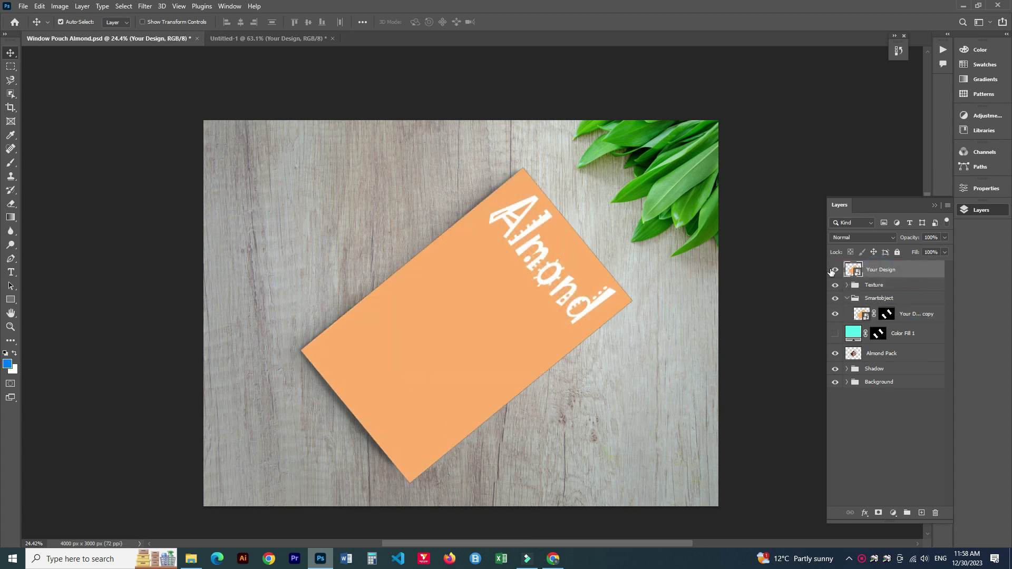
click(832, 270)
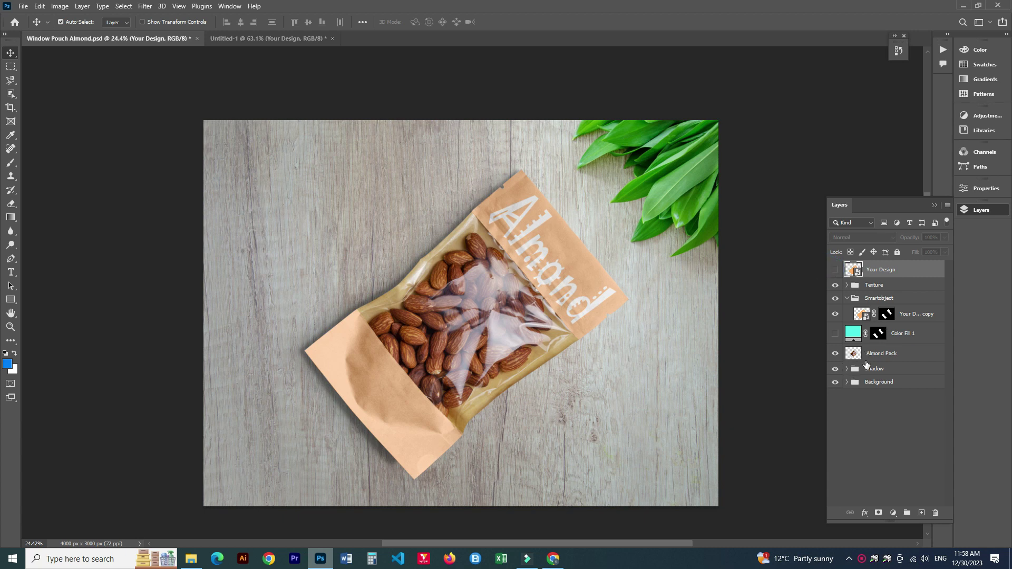